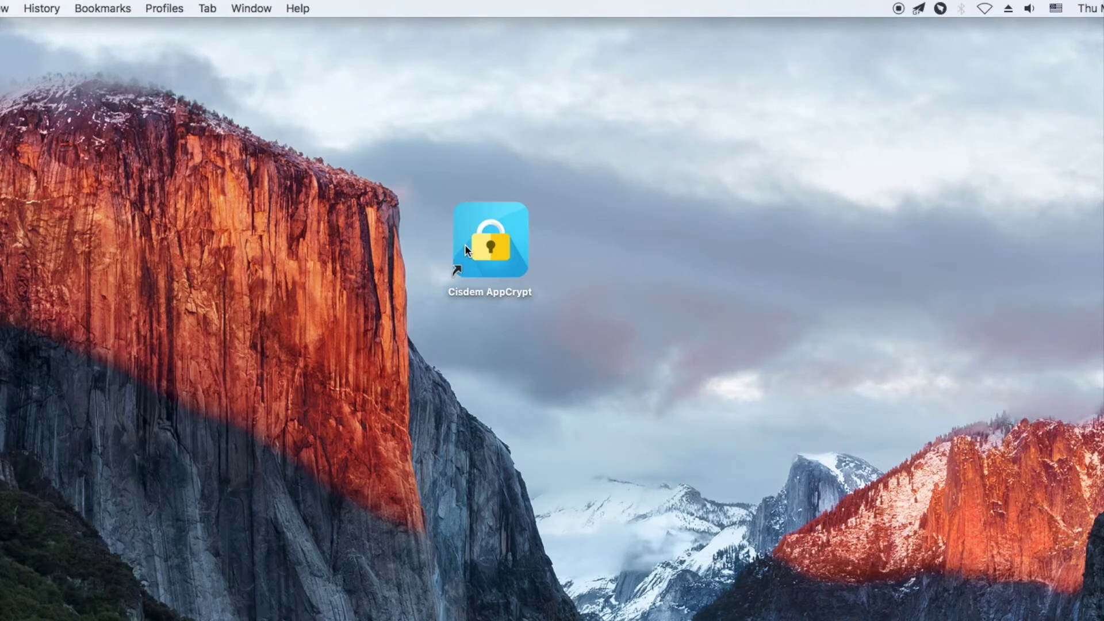
- Launch AppCrypt and unlock its main window from the menu-bar icon with the password
{"action": "double_click", "coordinate": [464, 244]}
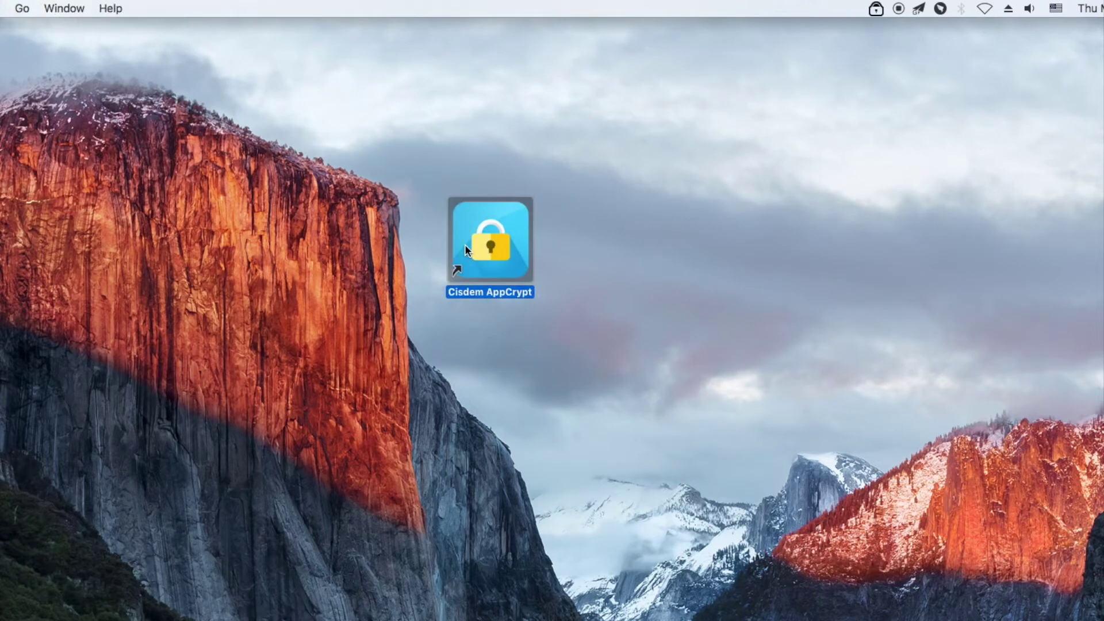
{"action": "left_click", "coordinate": [876, 10]}
{"action": "left_click", "coordinate": [886, 56]}
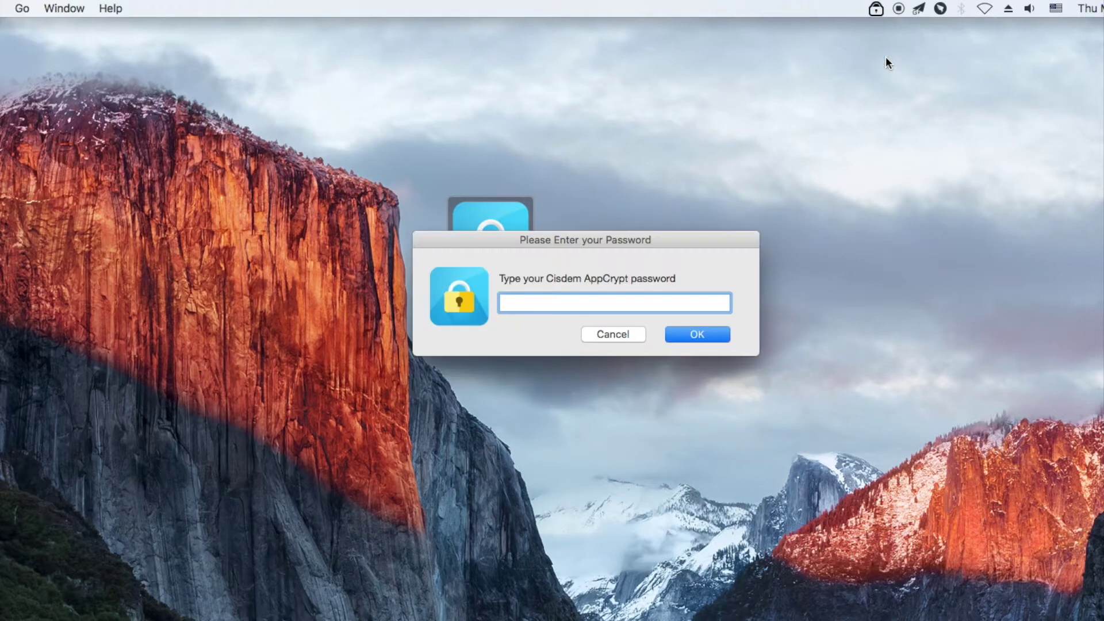
{"action": "type", "text": "•••"}
{"action": "left_click", "coordinate": [712, 336]}
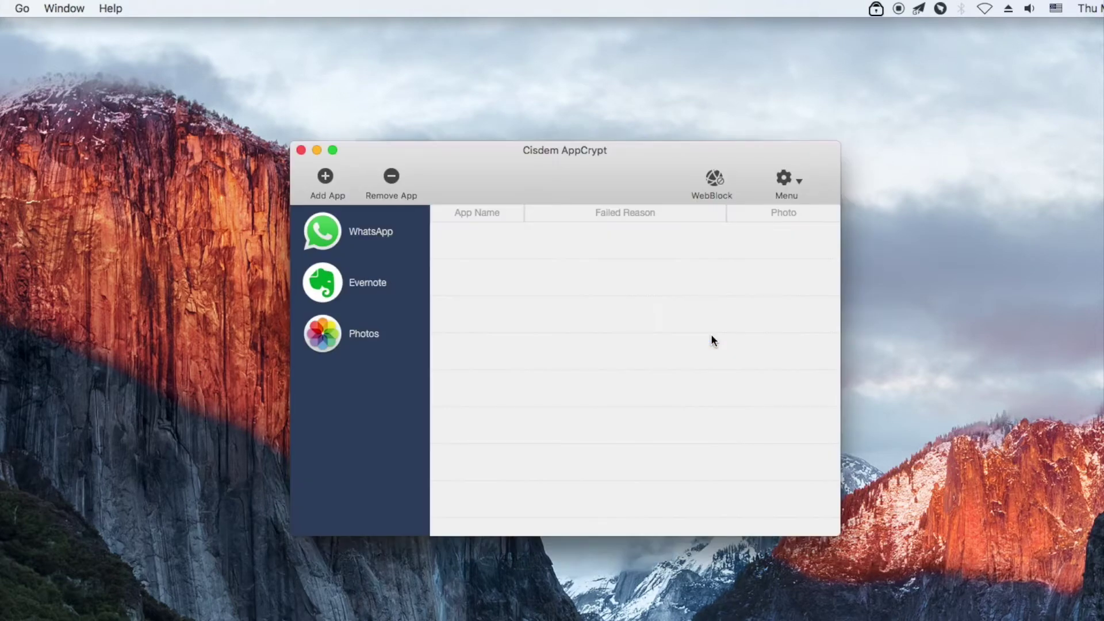
- Add reddit.com and youtube.com to the WebBlock blocklist, then close WebBlock and the main window
{"action": "left_click", "coordinate": [719, 180]}
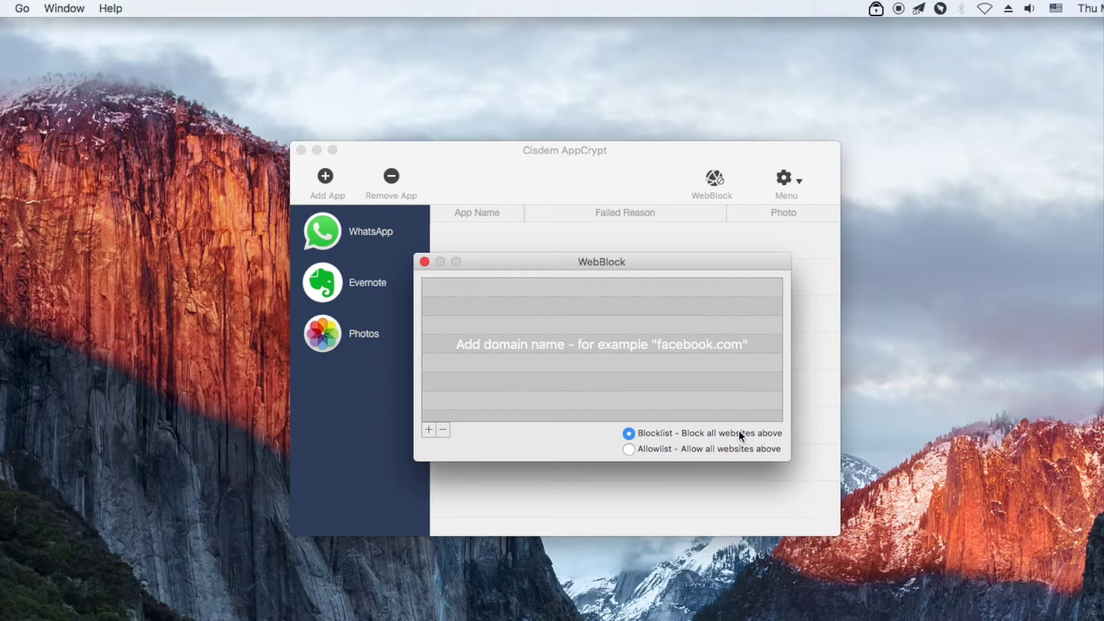
{"action": "left_click", "coordinate": [428, 430]}
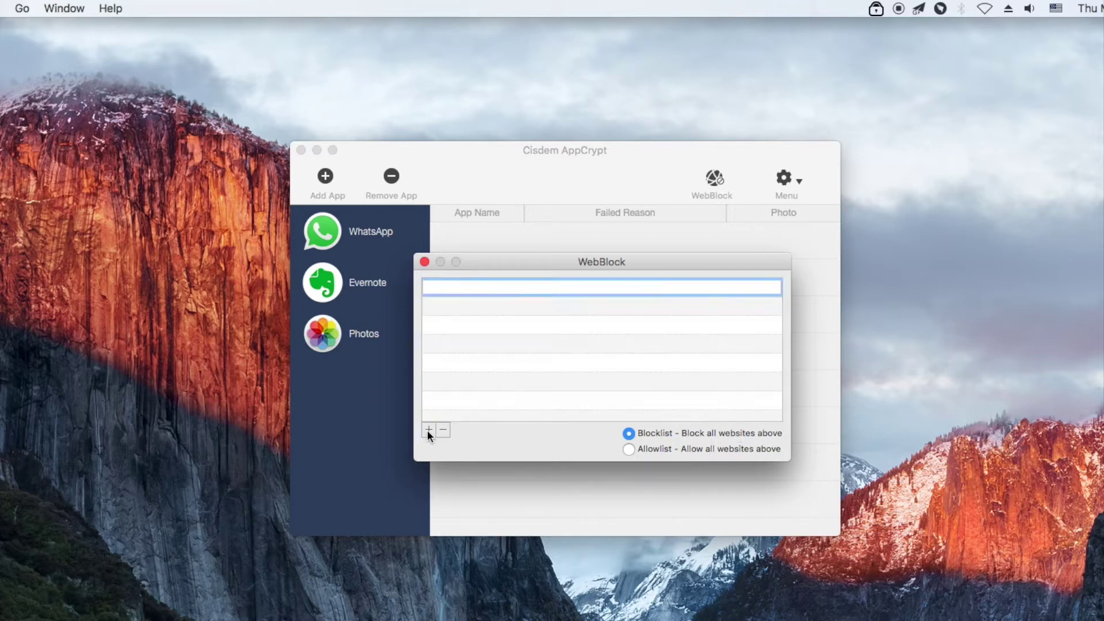
{"action": "type", "text": "https://www.reddit.com/"}
{"action": "key", "text": "Return"}
{"action": "left_click", "coordinate": [429, 430]}
{"action": "type", "text": "you"}
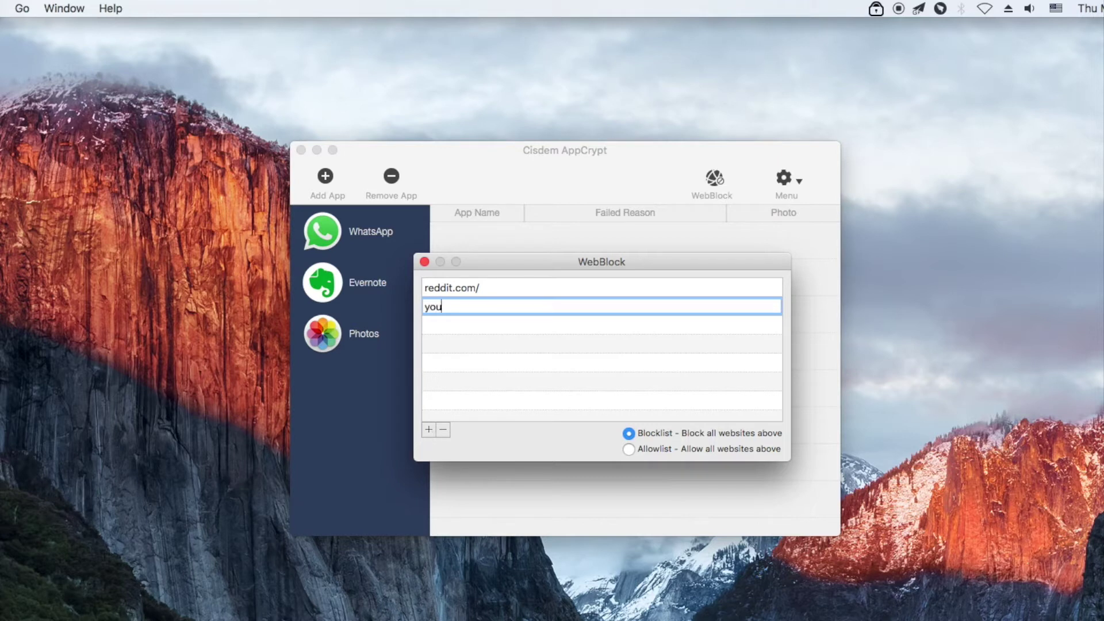
{"action": "type", "text": "tube.com"}
{"action": "key", "text": "Return"}
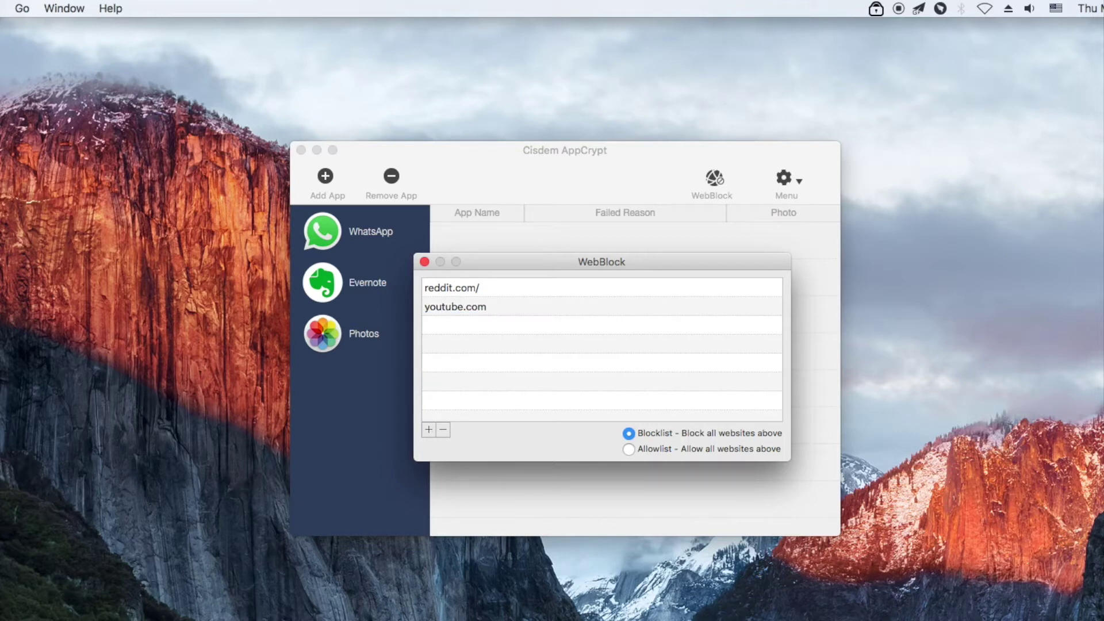
{"action": "left_click", "coordinate": [424, 262]}
{"action": "left_click", "coordinate": [300, 150]}
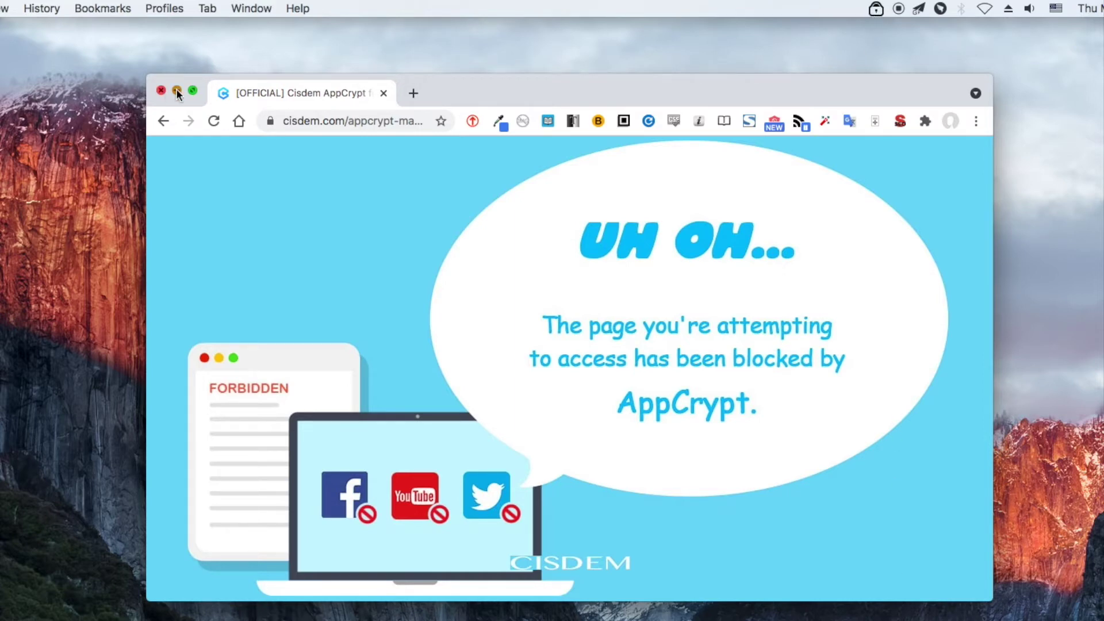
- Close the Chrome window showing the blocked page and bring up AppCrypt's status menu
{"action": "key", "text": "cmd+w"}
{"action": "left_click", "coordinate": [870, 10]}
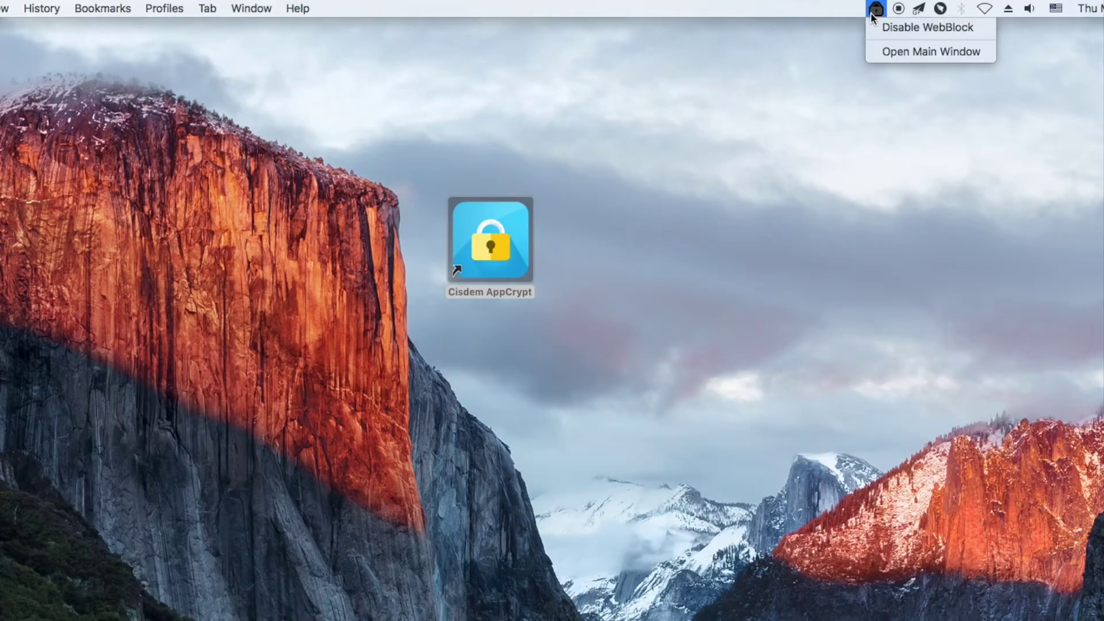
- Unlock the main window and delete reddit.com/ from the WebBlock blocklist, leaving youtube.com
{"action": "left_click", "coordinate": [879, 49]}
{"action": "type", "text": "1234"}
{"action": "key", "text": "Return"}
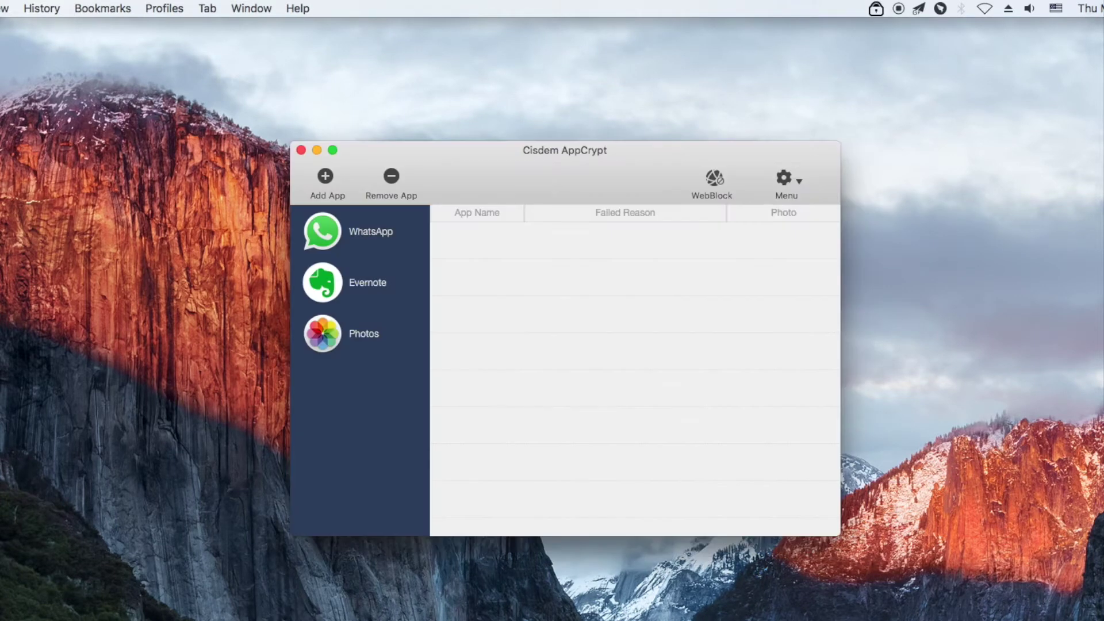
{"action": "left_click", "coordinate": [719, 181]}
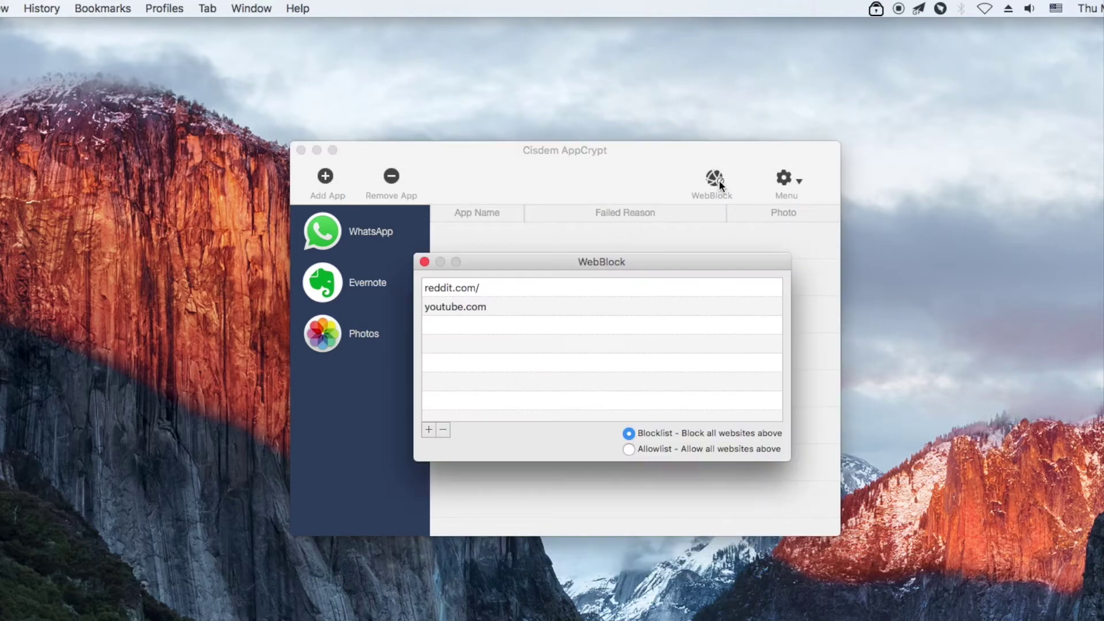
{"action": "left_click", "coordinate": [492, 289]}
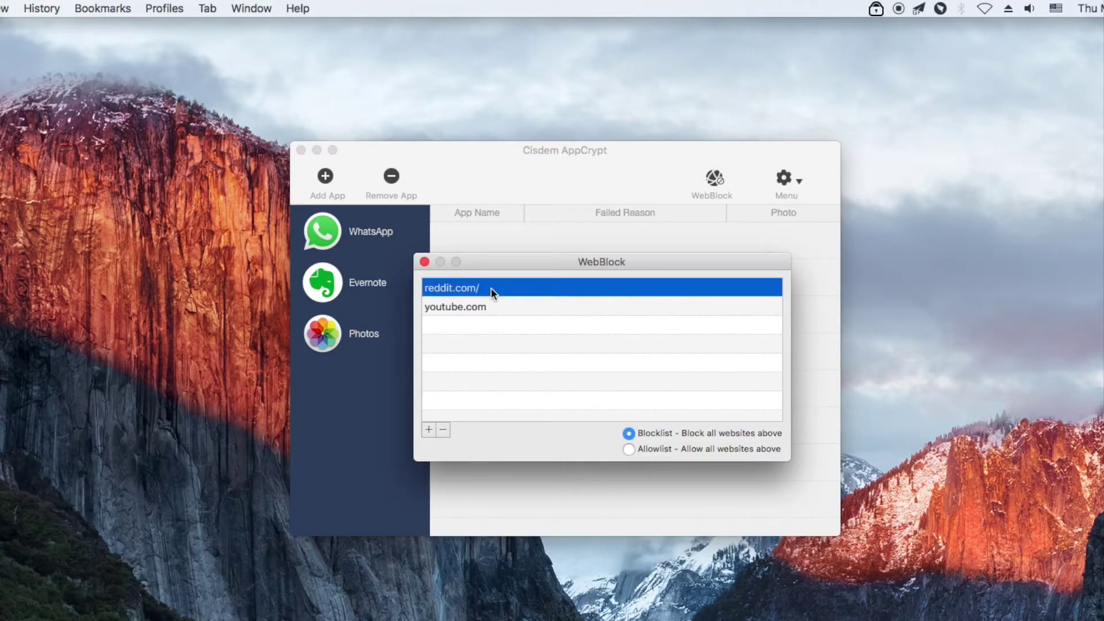
{"action": "left_click", "coordinate": [443, 431]}
{"action": "left_click", "coordinate": [425, 261]}
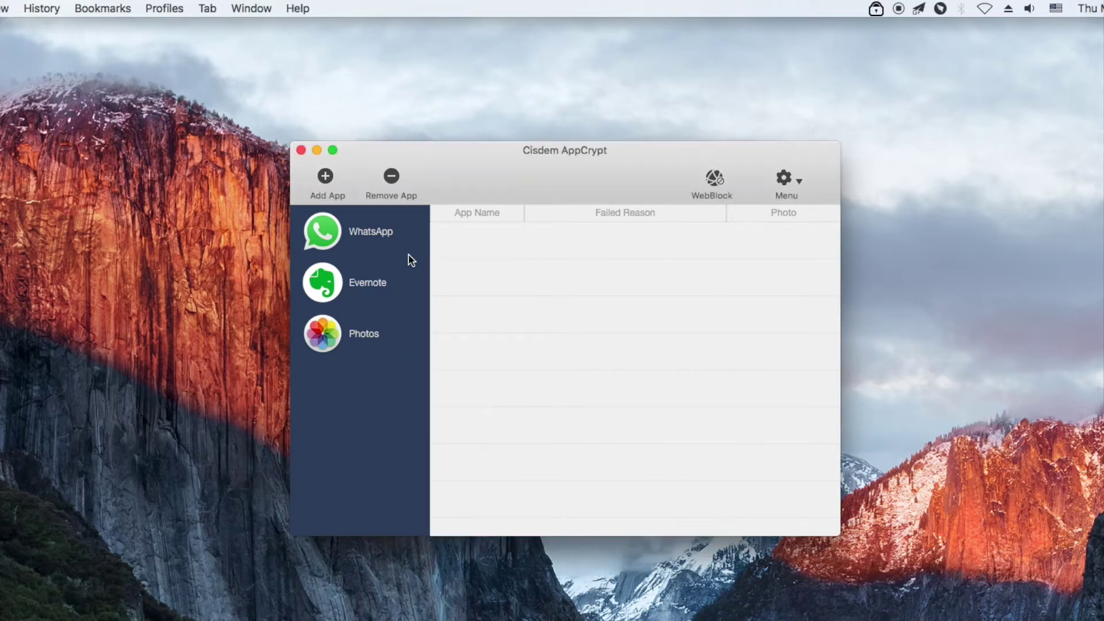
- Add Calendar from the Applications folder to AppCrypt's protected apps list
{"action": "left_click", "coordinate": [325, 177]}
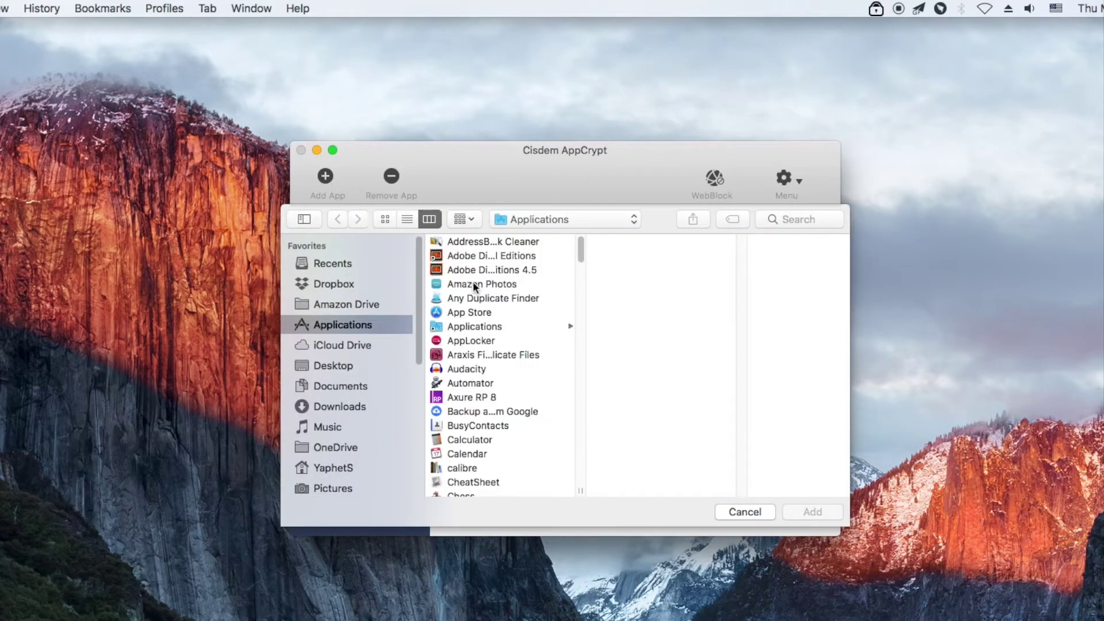
{"action": "left_click", "coordinate": [481, 453]}
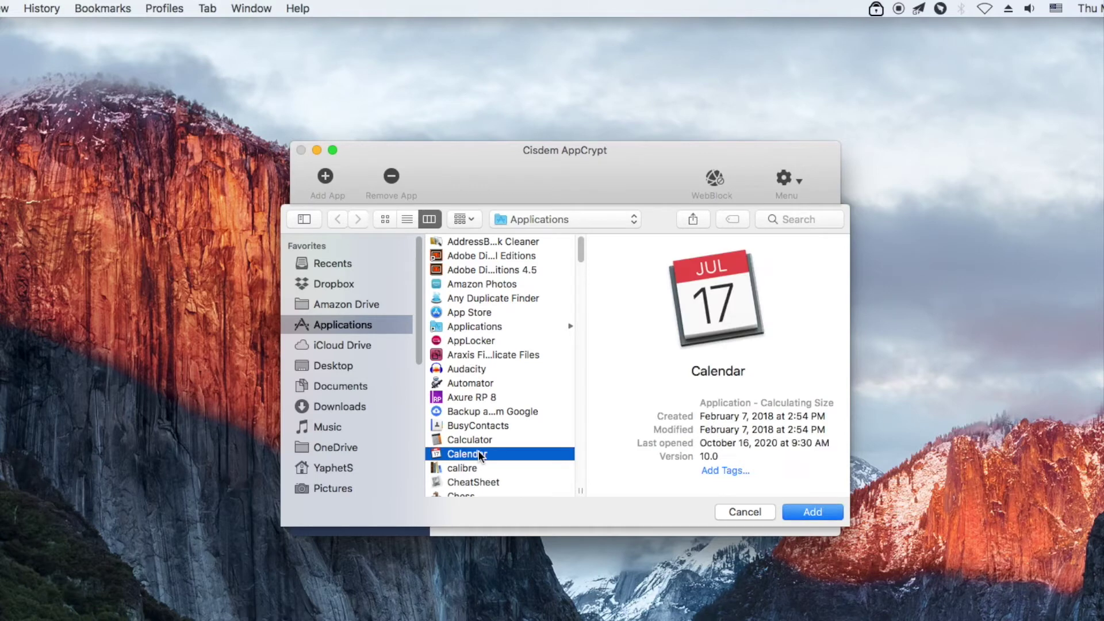
{"action": "left_click", "coordinate": [812, 512]}
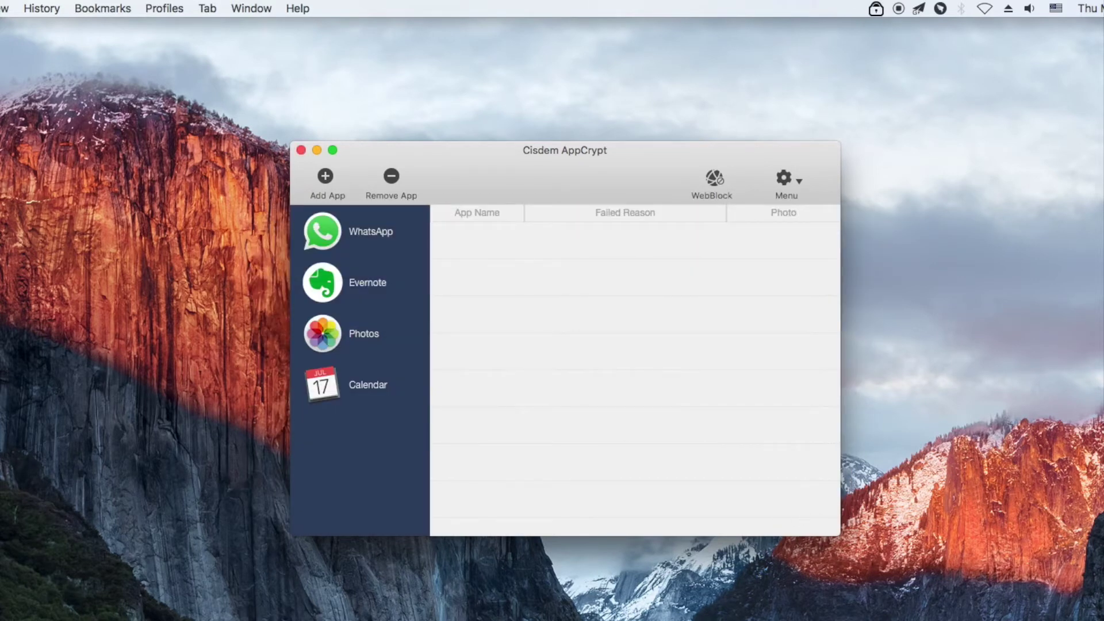
{"action": "key", "text": "F4"}
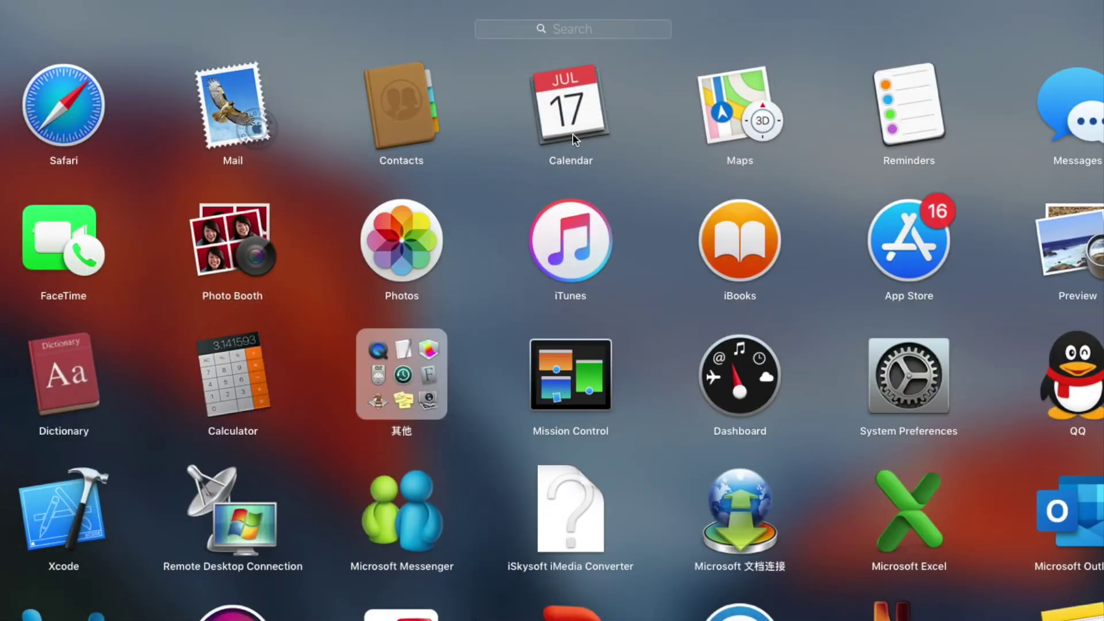
- Launch Calendar from Launchpad, confirm AppCrypt asks for a password, and cancel the prompt
{"action": "left_click", "coordinate": [573, 136]}
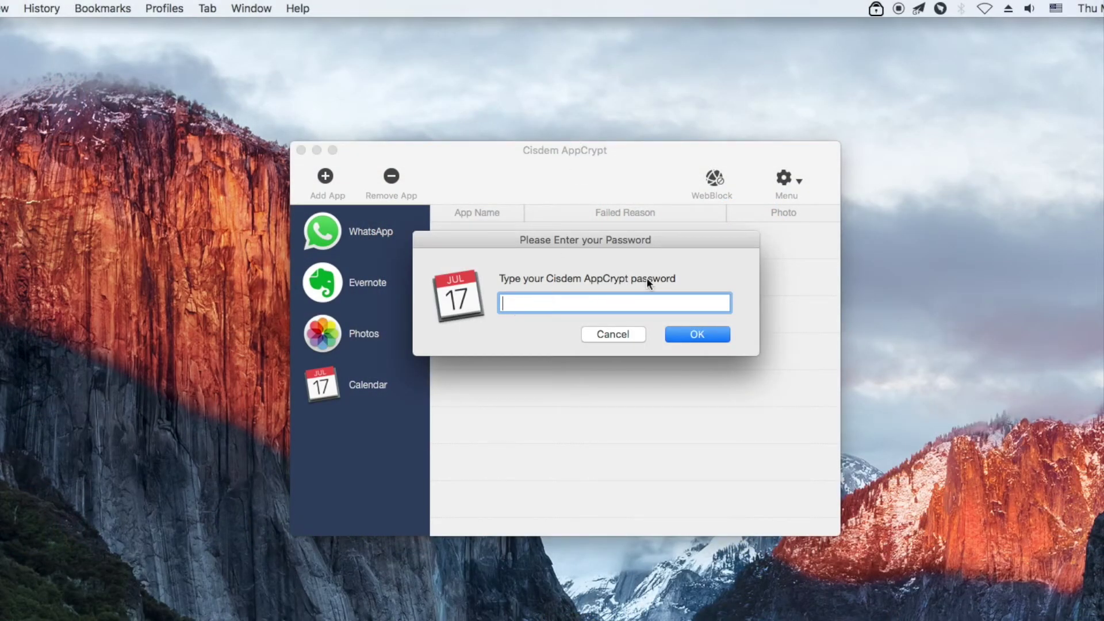
{"action": "left_click", "coordinate": [625, 335]}
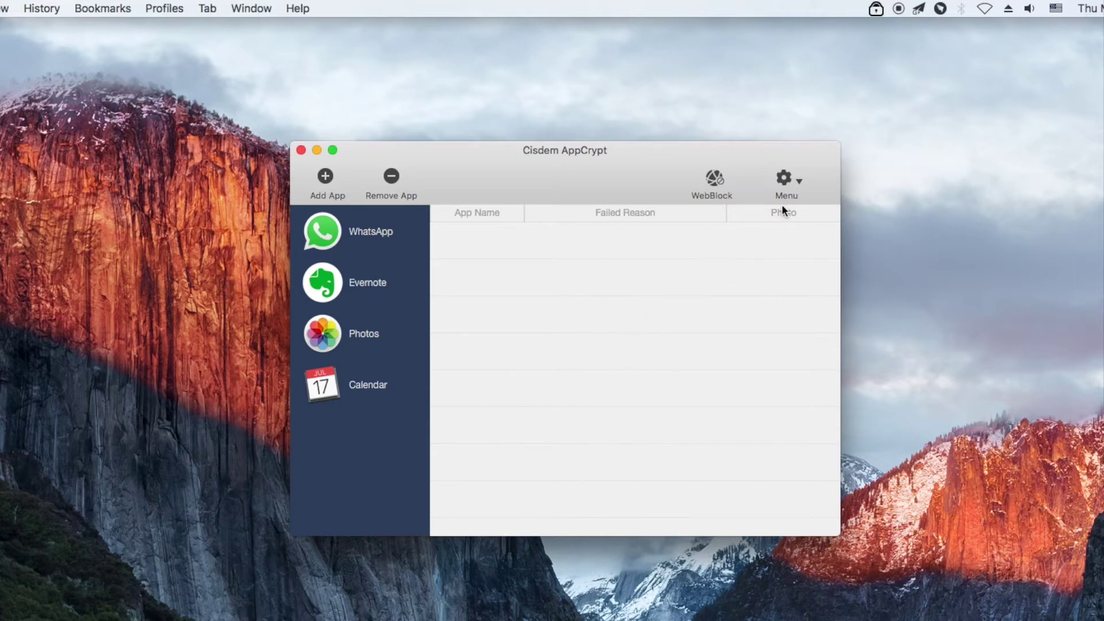
- Open AppCrypt Preferences from the gear menu and go to the Schedule tab
{"action": "left_click", "coordinate": [792, 181]}
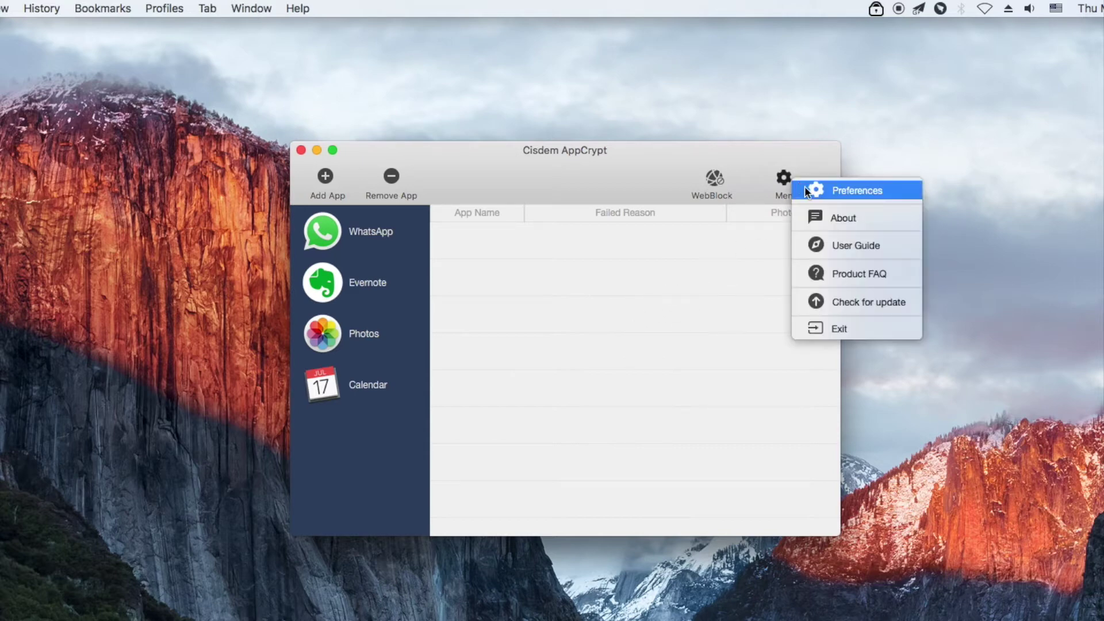
{"action": "left_click", "coordinate": [805, 192]}
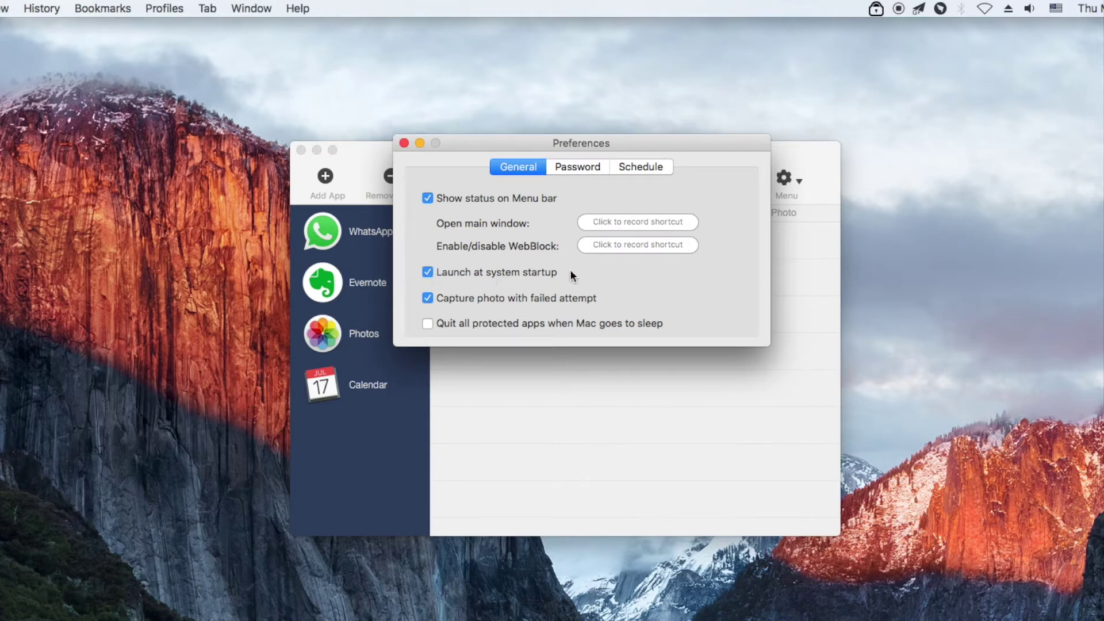
{"action": "left_click", "coordinate": [631, 170]}
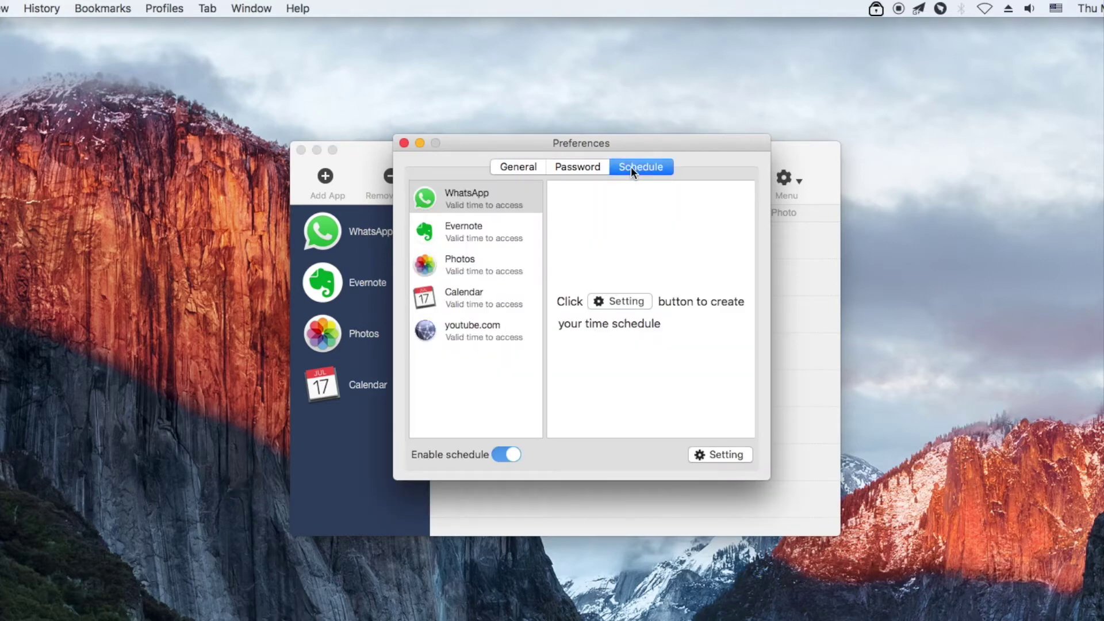
- For youtube.com, add a weekday allowed slot from 11:00 AM to 05:00 PM
{"action": "left_click", "coordinate": [490, 333]}
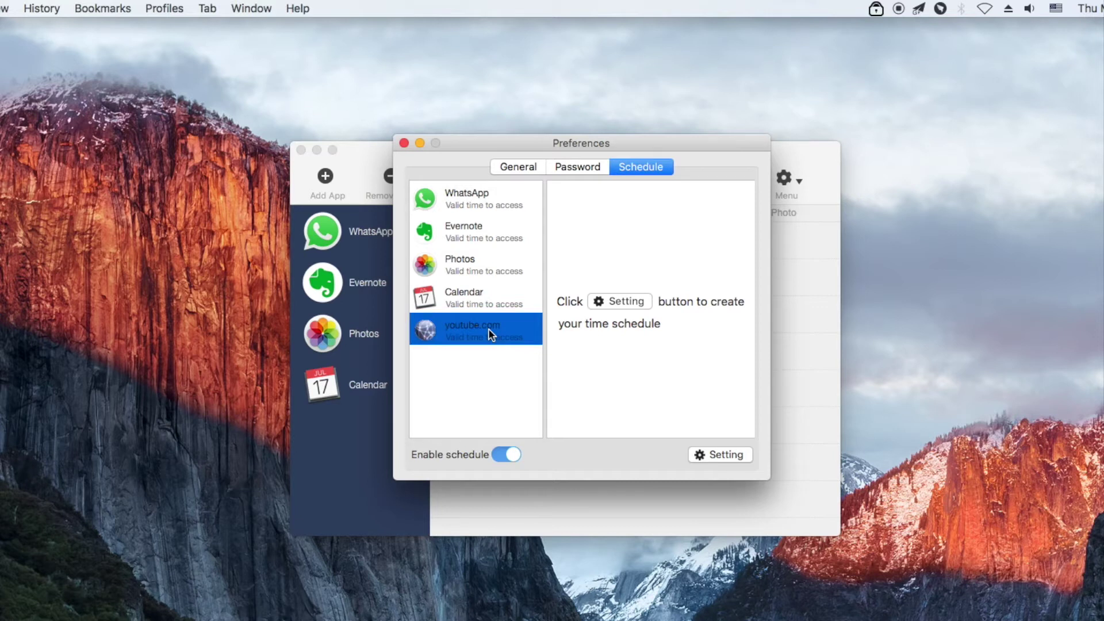
{"action": "left_click", "coordinate": [713, 454]}
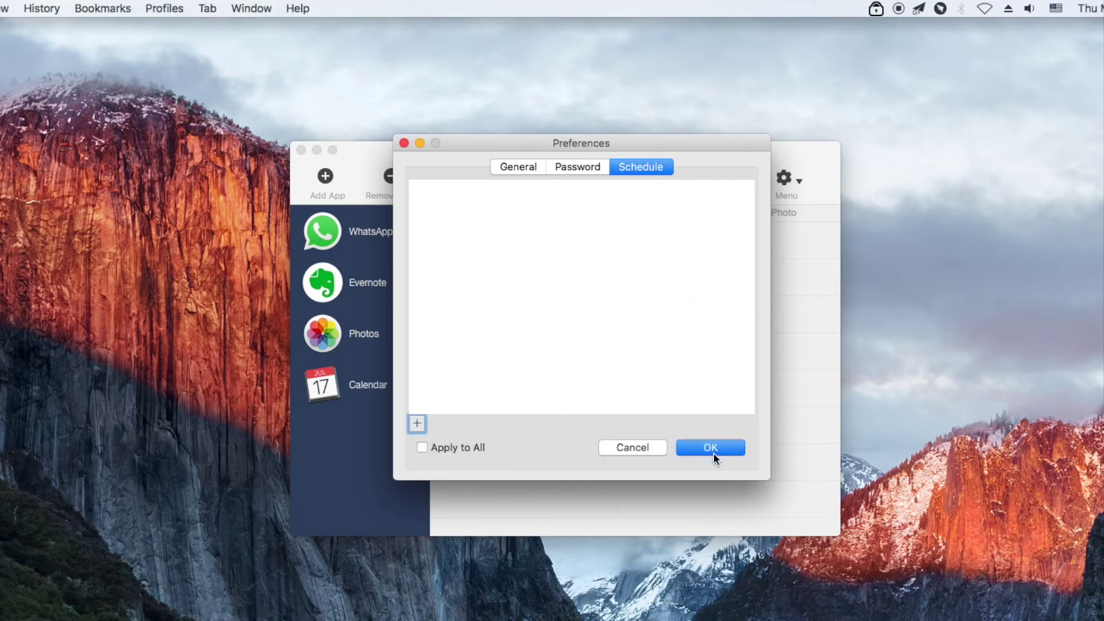
{"action": "left_click", "coordinate": [418, 424]}
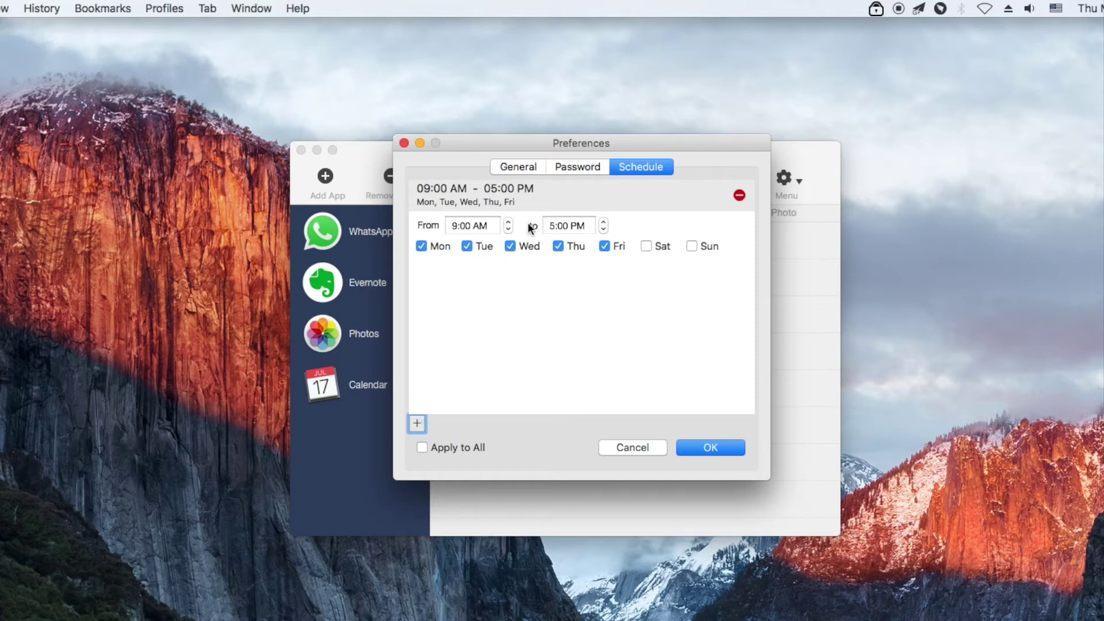
{"action": "left_click", "coordinate": [510, 228]}
{"action": "left_click", "coordinate": [511, 224]}
- Add a second slot for Saturday and Sunday only, from 07:00 AM to 05:00 PM
{"action": "left_click", "coordinate": [417, 424]}
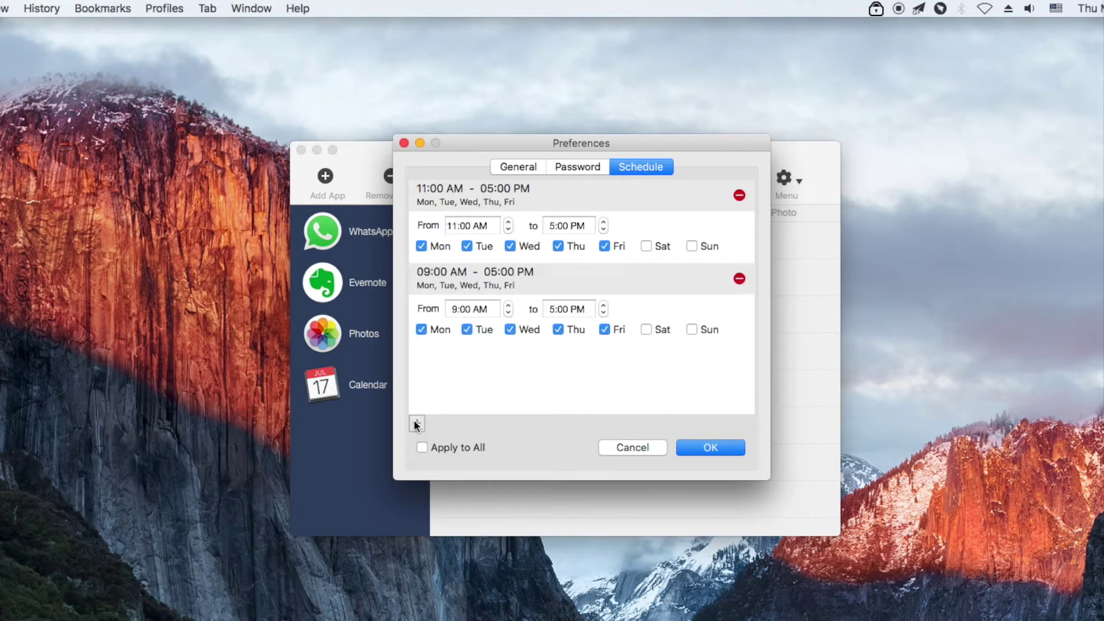
{"action": "left_click", "coordinate": [647, 329]}
{"action": "left_click", "coordinate": [689, 329]}
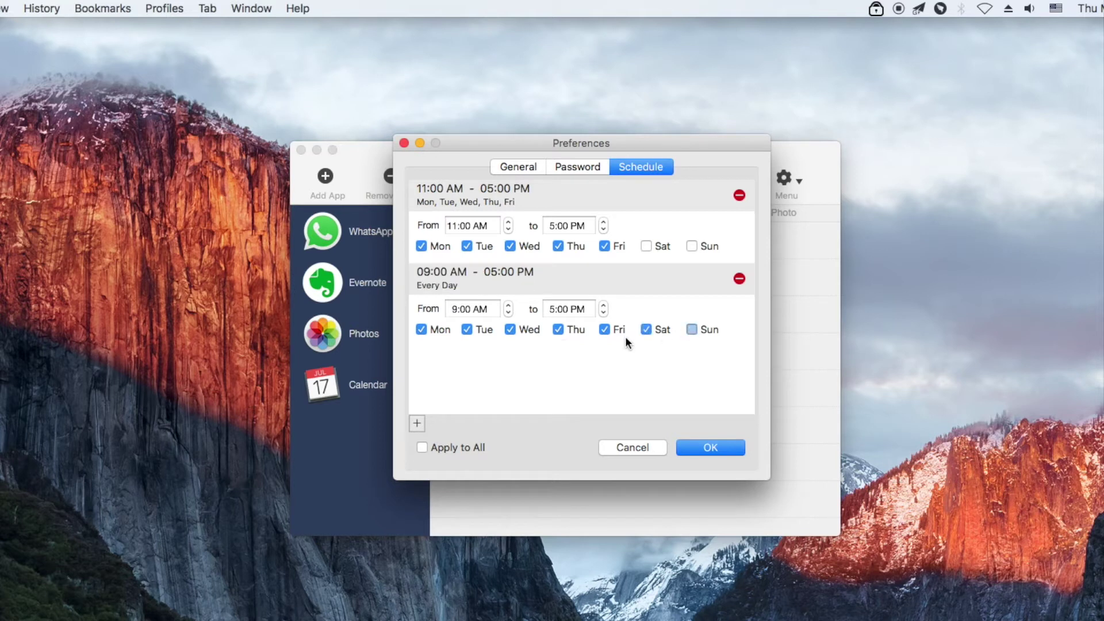
{"action": "left_click", "coordinate": [605, 330]}
{"action": "left_click", "coordinate": [558, 329]}
{"action": "left_click", "coordinate": [510, 330]}
{"action": "left_click", "coordinate": [467, 330]}
{"action": "left_click", "coordinate": [422, 330]}
{"action": "left_click", "coordinate": [509, 312]}
{"action": "left_click", "coordinate": [509, 311]}
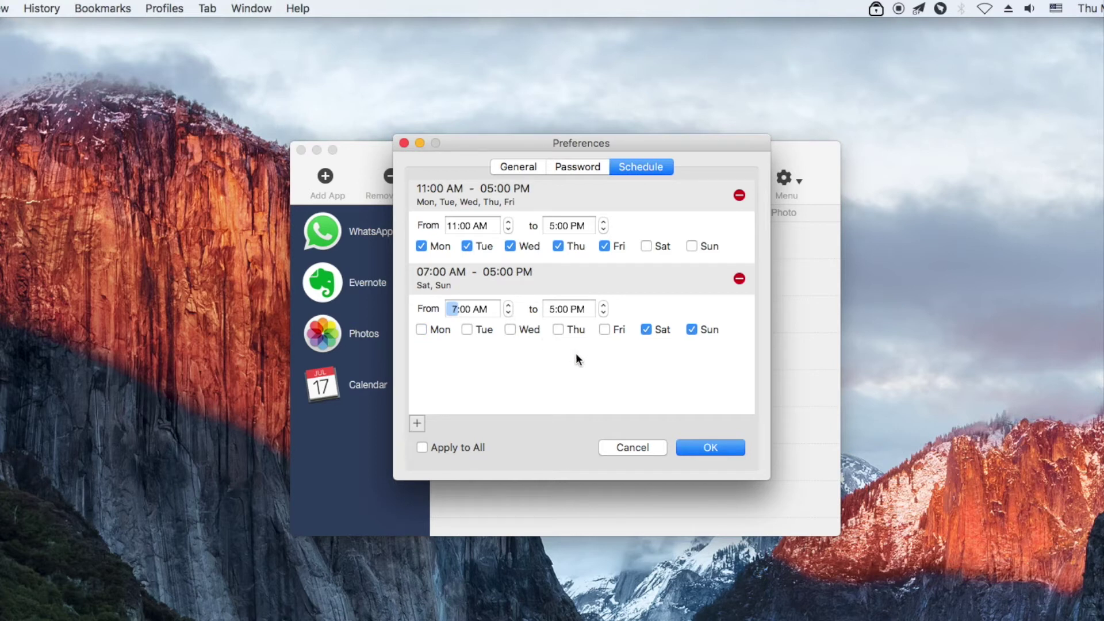
- Confirm both time ranges, then reopen the editor to review and discard changes
{"action": "left_click", "coordinate": [695, 444]}
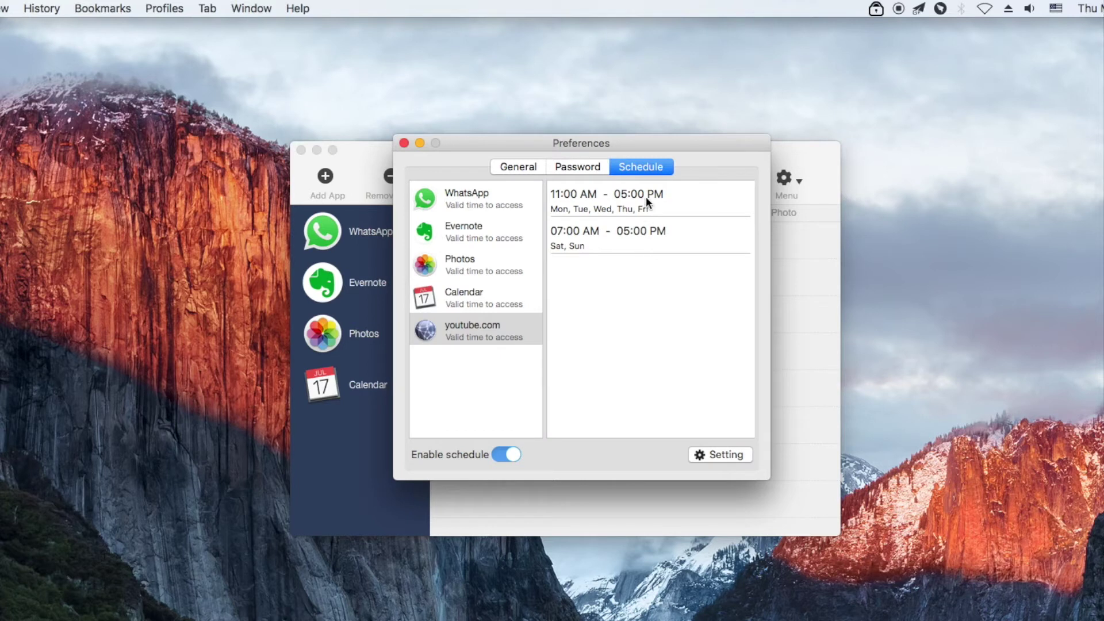
{"action": "left_click", "coordinate": [719, 456]}
{"action": "left_click", "coordinate": [738, 196]}
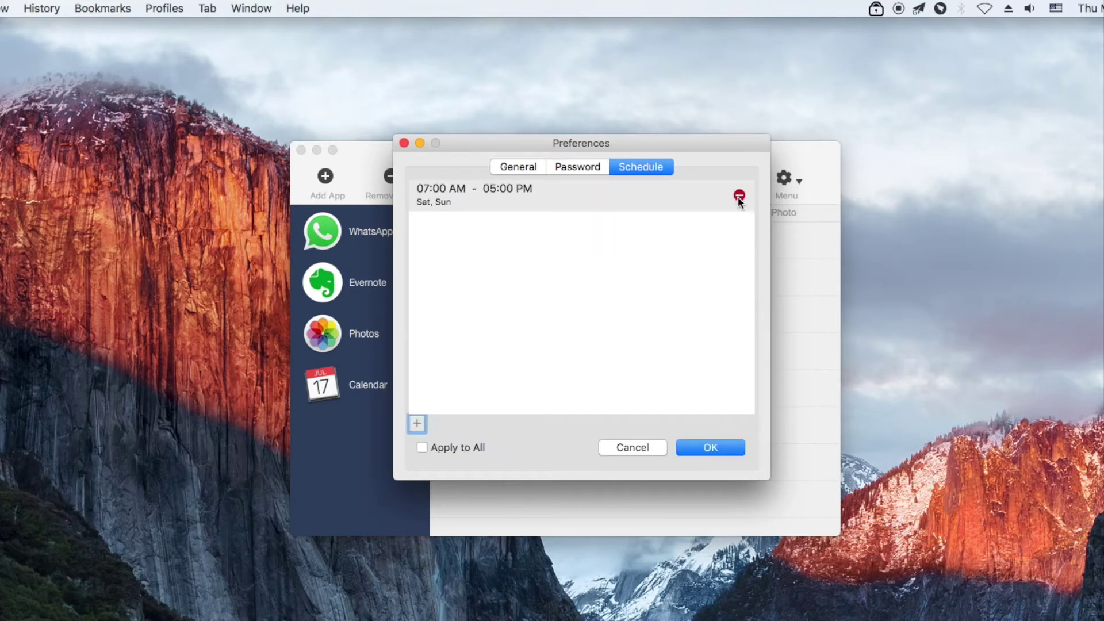
{"action": "left_click", "coordinate": [699, 196]}
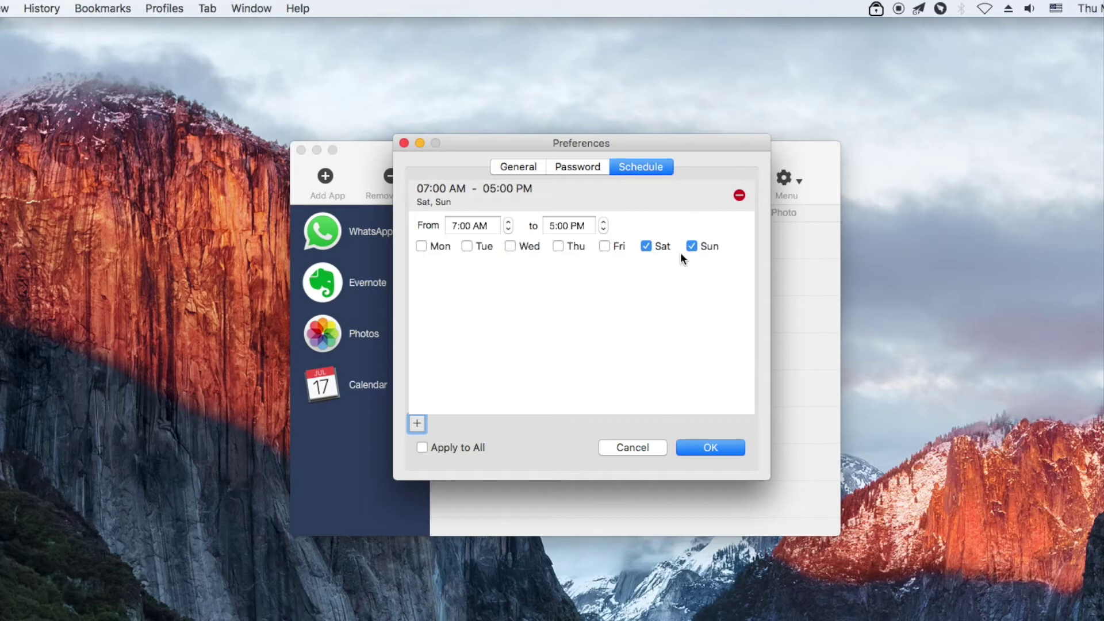
{"action": "left_click", "coordinate": [619, 449]}
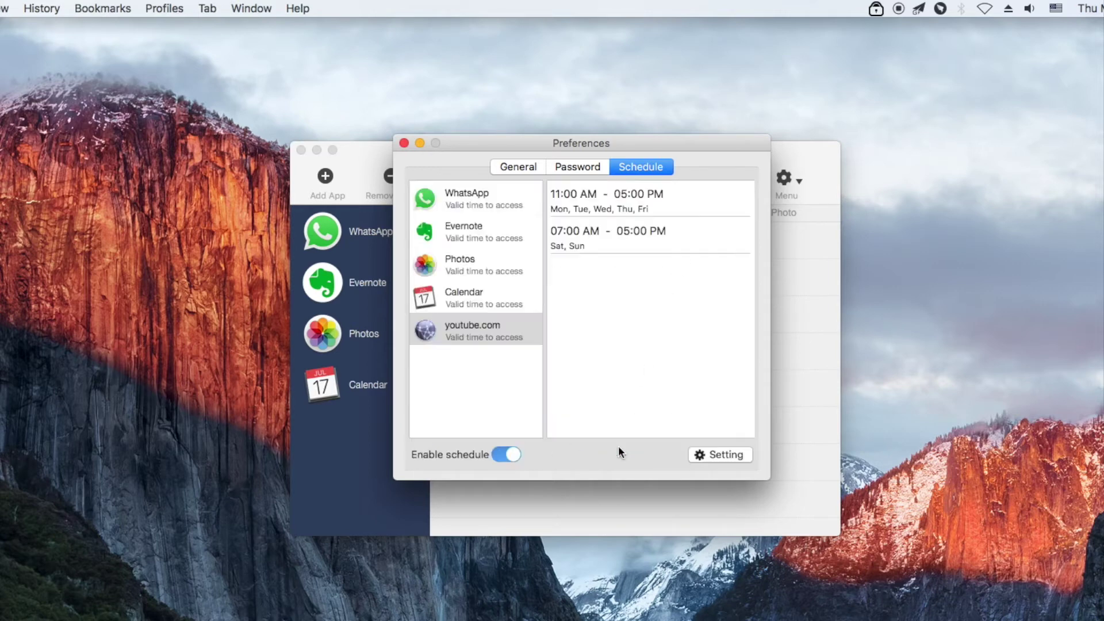
- Close Preferences and choose Exit from AppCrypt's gear menu
{"action": "left_click", "coordinate": [404, 143]}
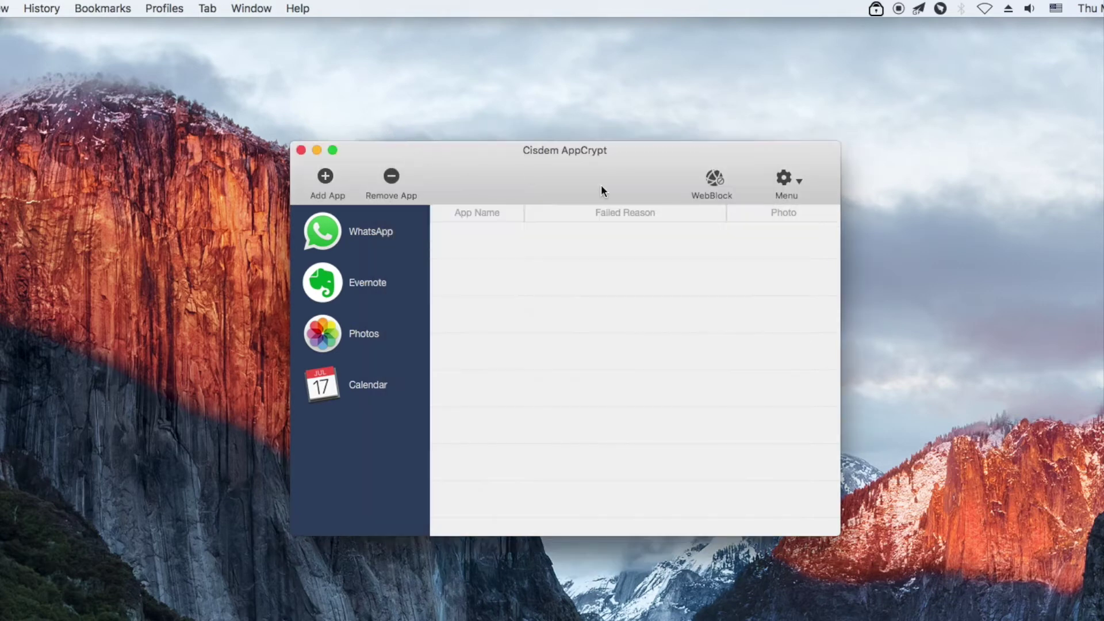
{"action": "left_click", "coordinate": [781, 182]}
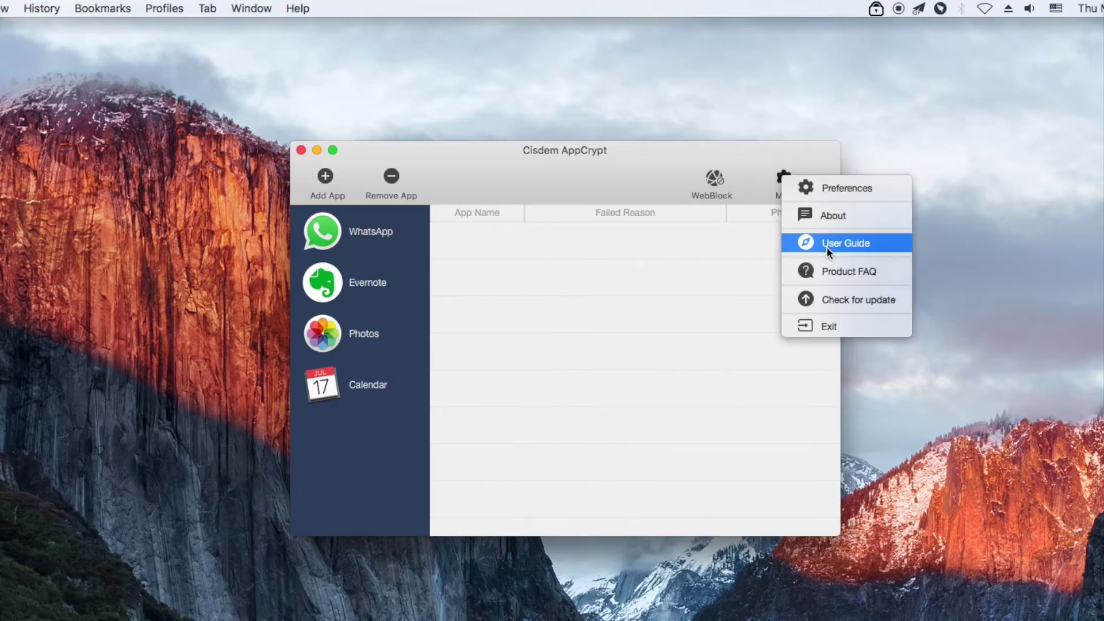
{"action": "left_click", "coordinate": [823, 326]}
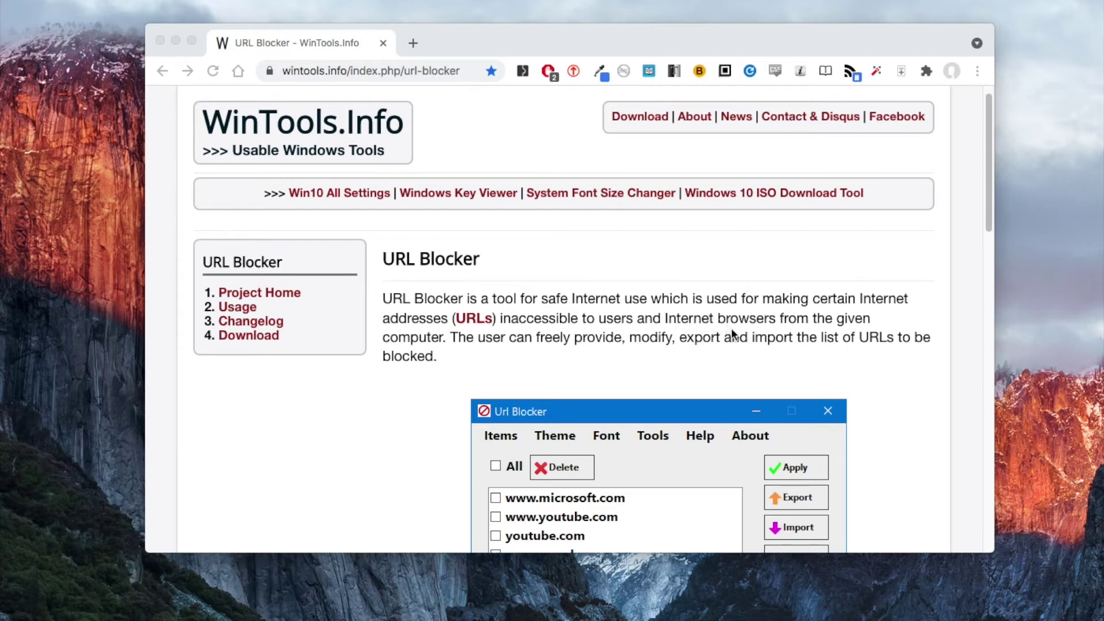
- Bring Chrome forward and scroll the URL Blocker page down to the tool's blocked-sites screenshot
{"action": "left_click", "coordinate": [989, 230]}
{"action": "left_click_drag", "start_coordinate": [989, 225], "coordinate": [998, 288]}
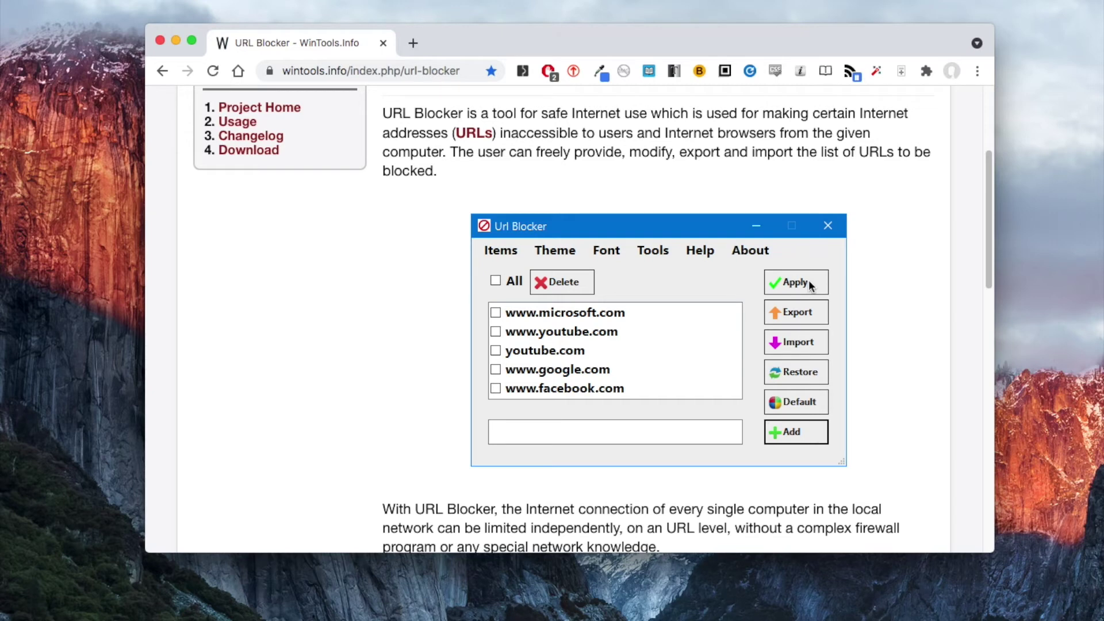
{"action": "left_click_drag", "start_coordinate": [987, 247], "coordinate": [997, 479]}
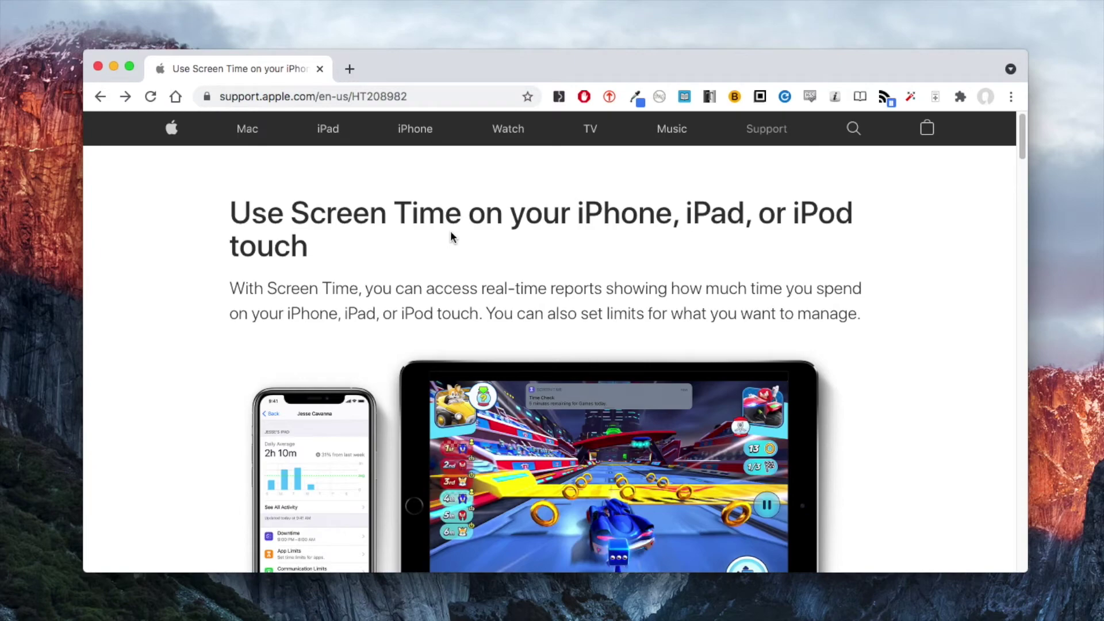
- Open the Content & Privacy Restrictions parental controls article in a new tab and view it
{"action": "left_click_drag", "start_coordinate": [1019, 162], "coordinate": [1021, 499]}
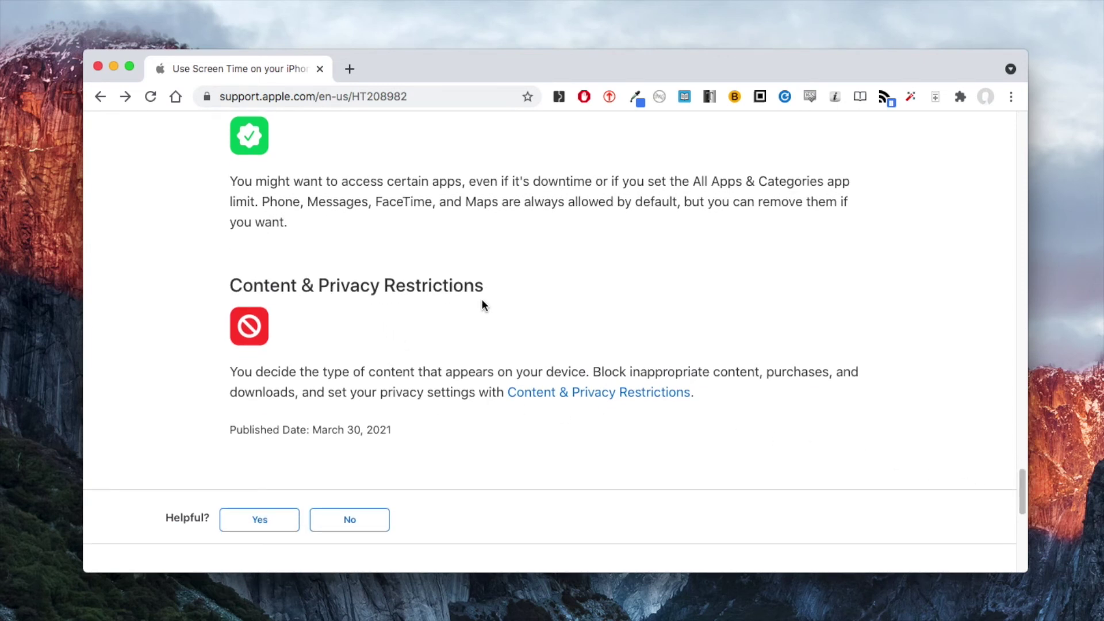
{"action": "right_click", "coordinate": [620, 391]}
{"action": "left_click", "coordinate": [640, 384]}
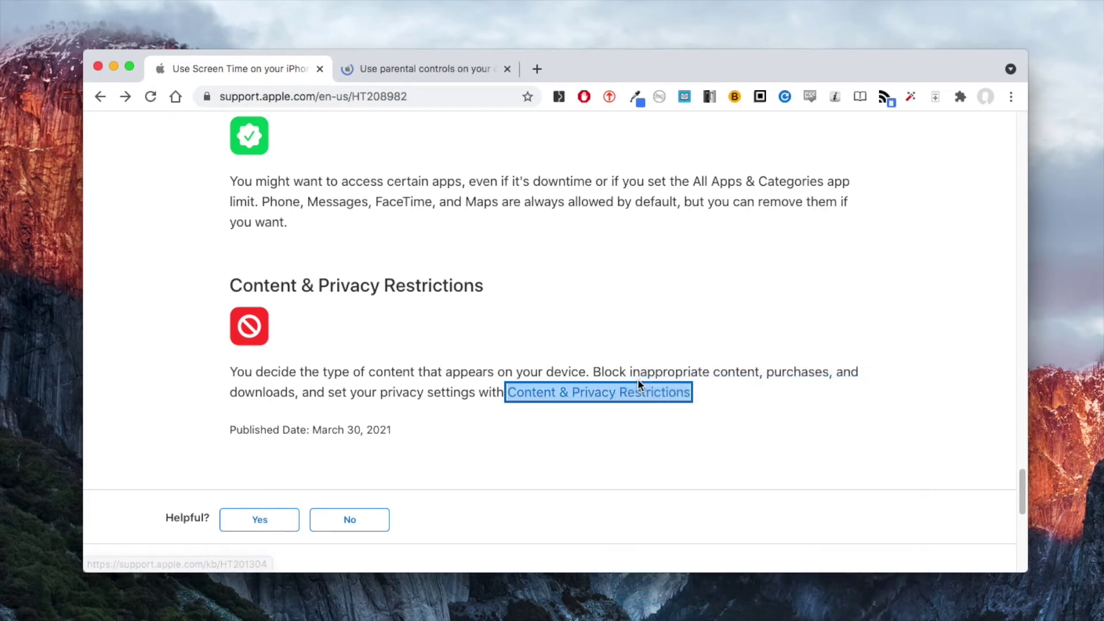
{"action": "left_click", "coordinate": [470, 77]}
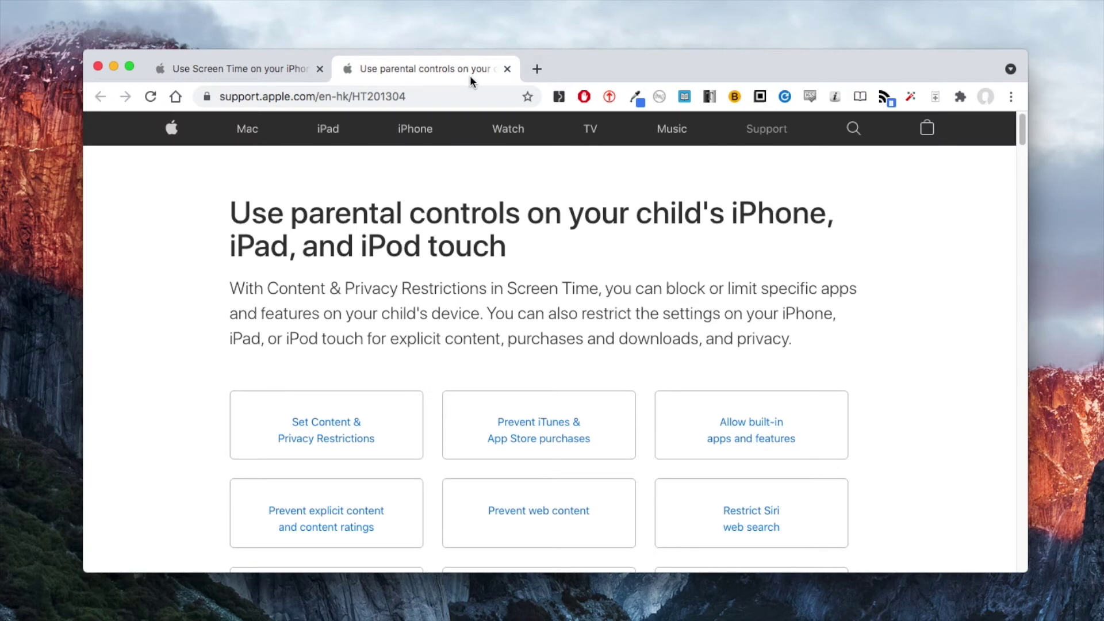
- Expand the Prevent web content section to read its steps
{"action": "scroll", "coordinate": [547, 263], "scroll_direction": "down", "scroll_amount": 2}
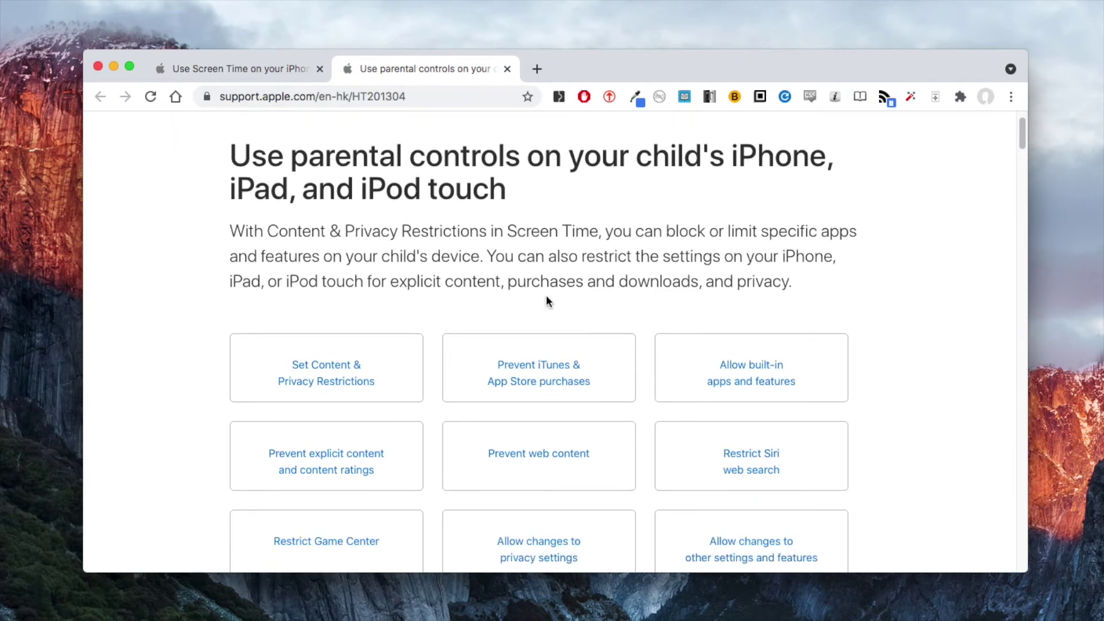
{"action": "left_click", "coordinate": [524, 454]}
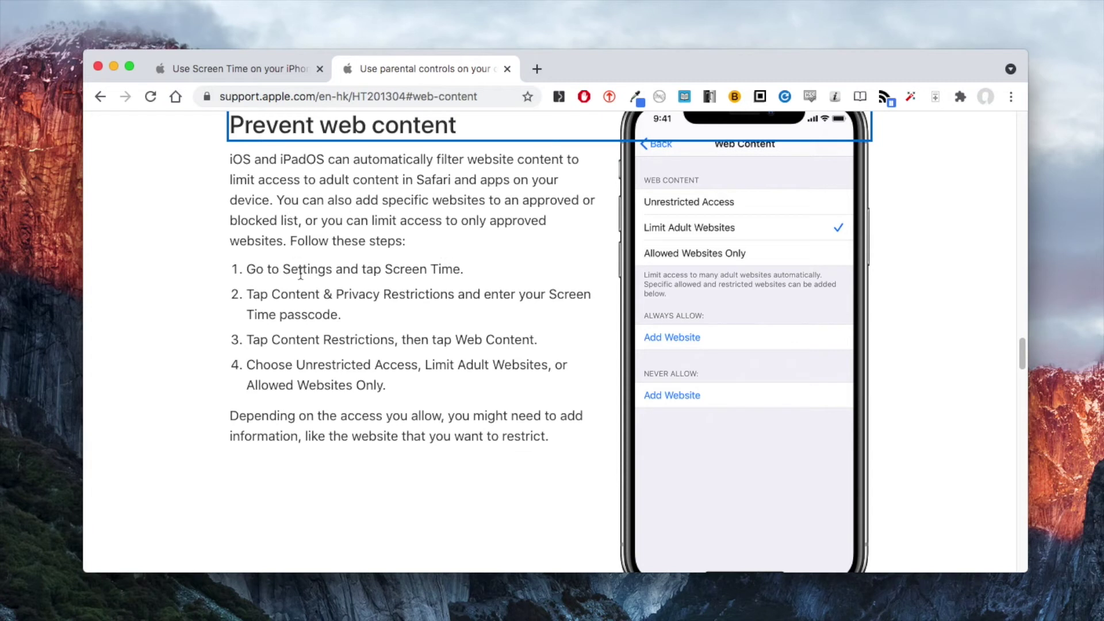
{"action": "left_click", "coordinate": [503, 283]}
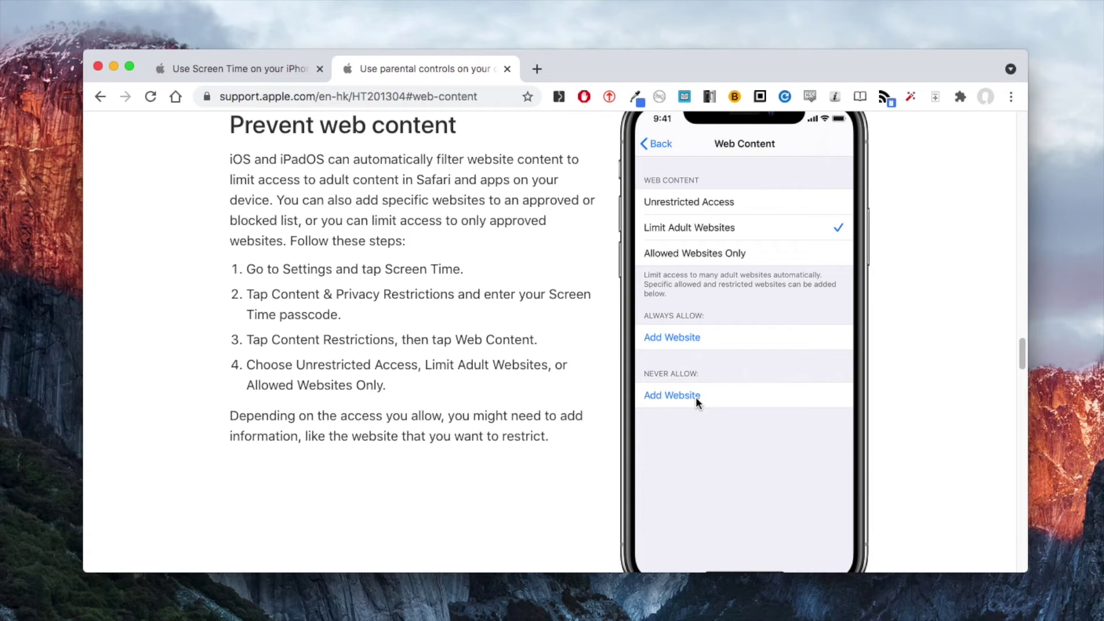
- Go back to the Use Screen Time article at its App Limits section
{"action": "left_click", "coordinate": [285, 76]}
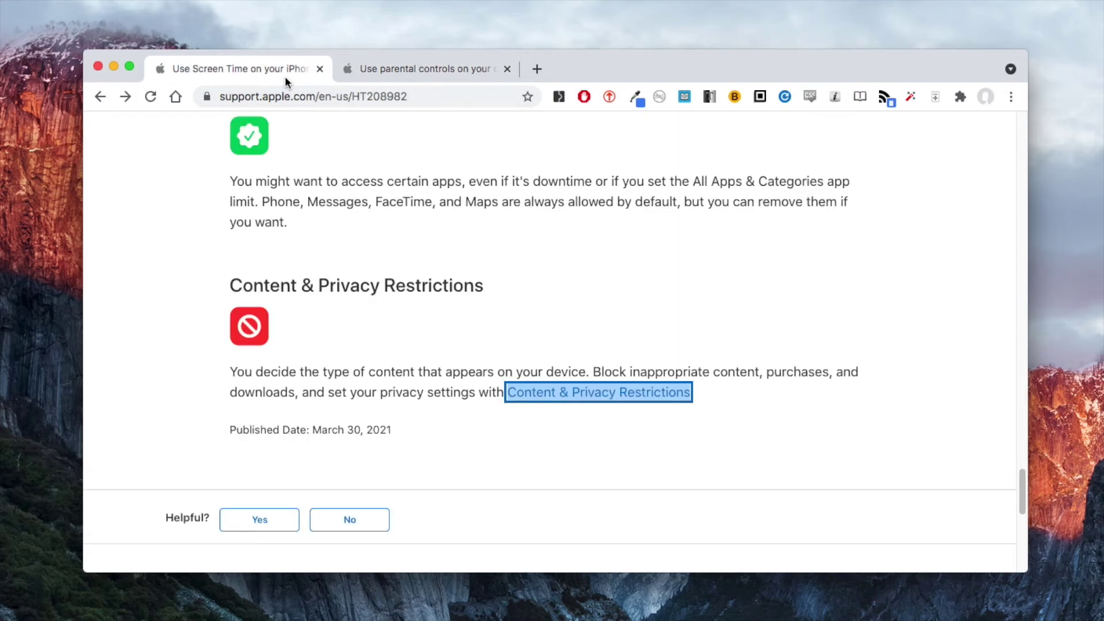
{"action": "scroll", "coordinate": [659, 260], "scroll_direction": "up", "scroll_amount": 10}
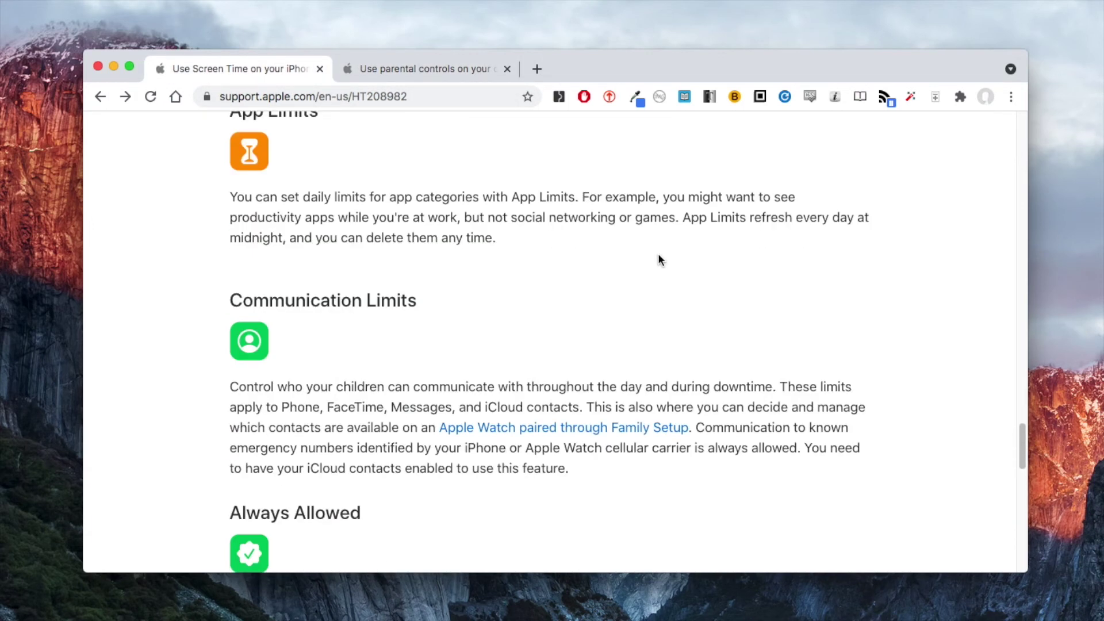
{"action": "scroll", "coordinate": [659, 260], "scroll_direction": "up", "scroll_amount": 3}
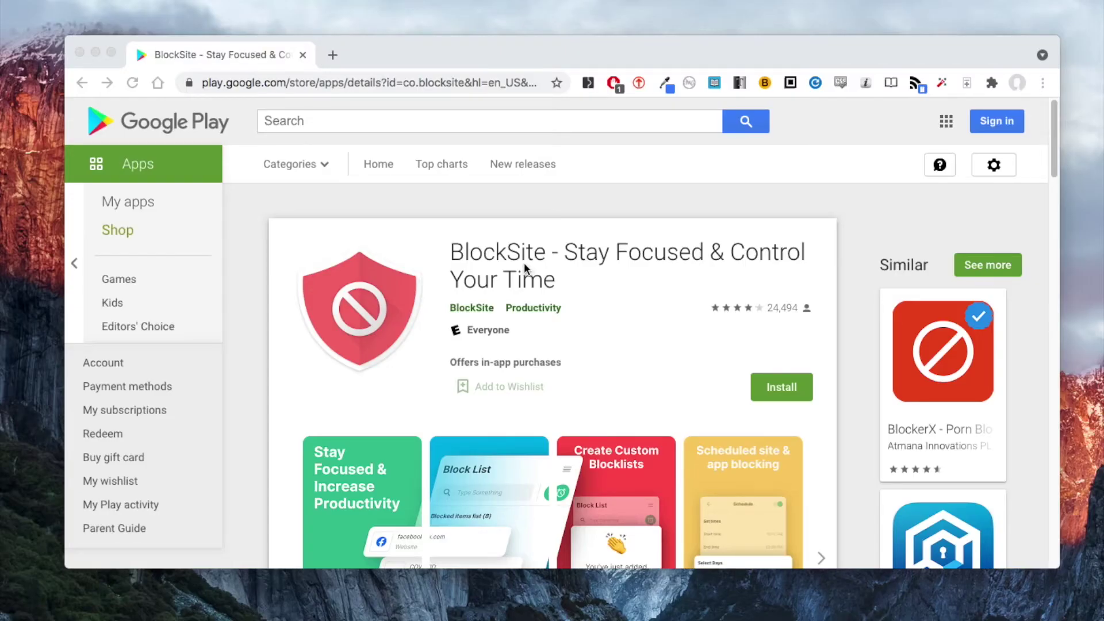
- Expand BlockSite's full app description with READ MORE and read through it
{"action": "scroll", "coordinate": [620, 349], "scroll_direction": "down", "scroll_amount": 1}
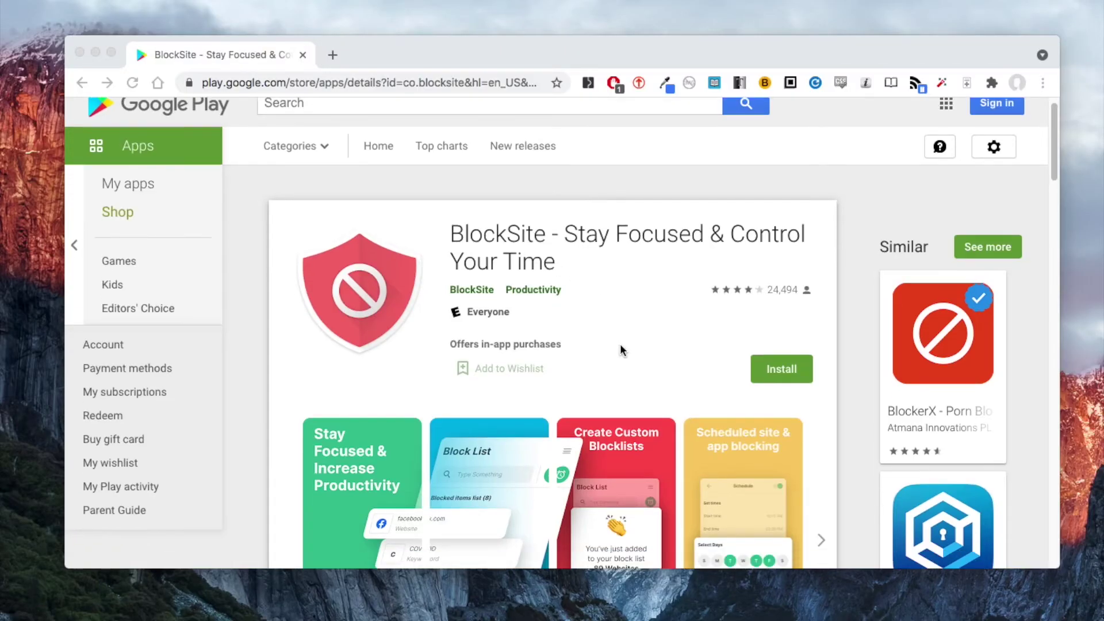
{"action": "scroll", "coordinate": [621, 349], "scroll_direction": "down", "scroll_amount": 5}
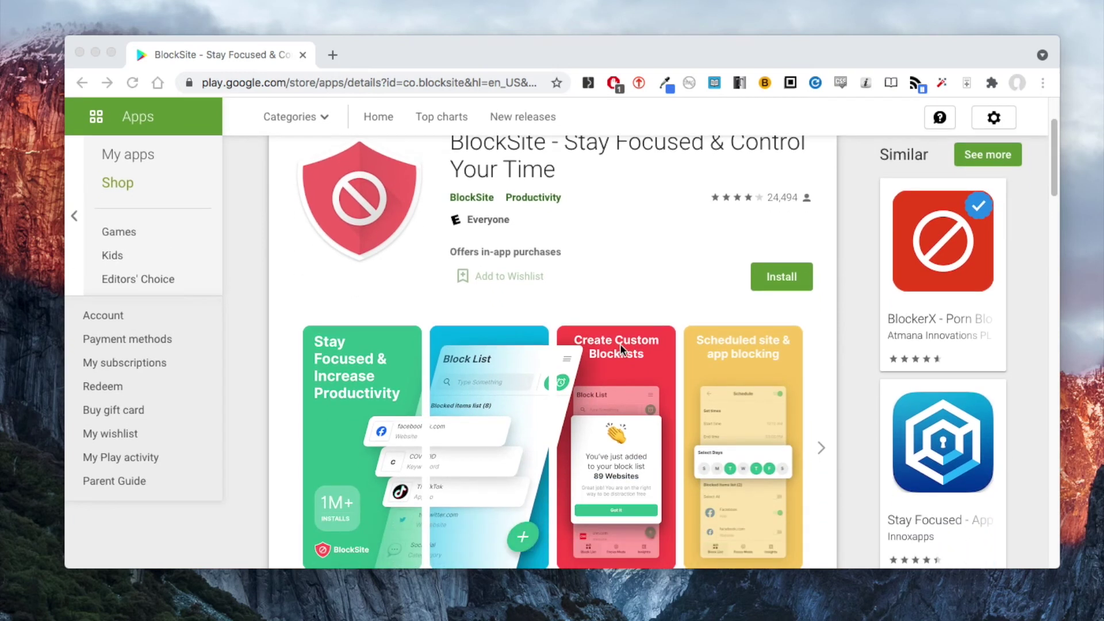
{"action": "scroll", "coordinate": [620, 349], "scroll_direction": "down", "scroll_amount": 3}
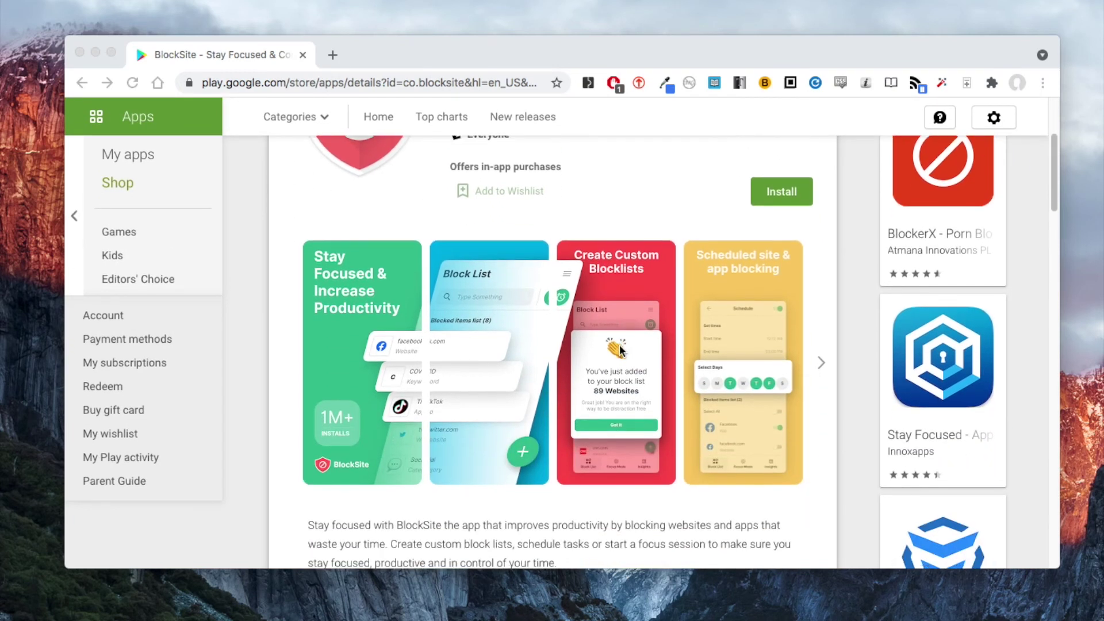
{"action": "scroll", "coordinate": [621, 349], "scroll_direction": "down", "scroll_amount": 7}
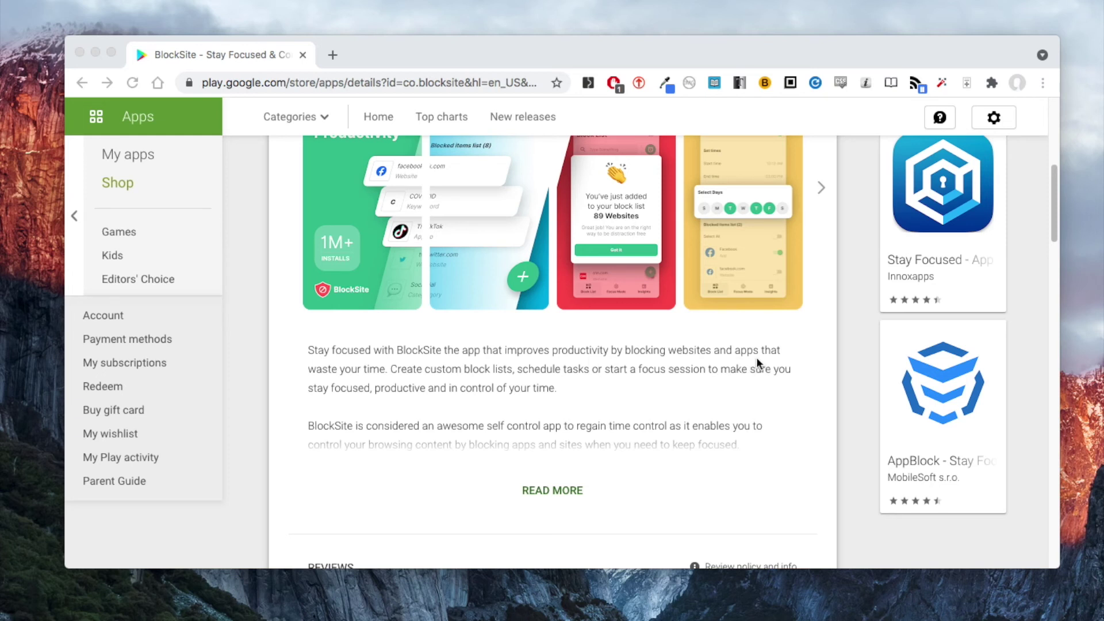
{"action": "left_click", "coordinate": [572, 492]}
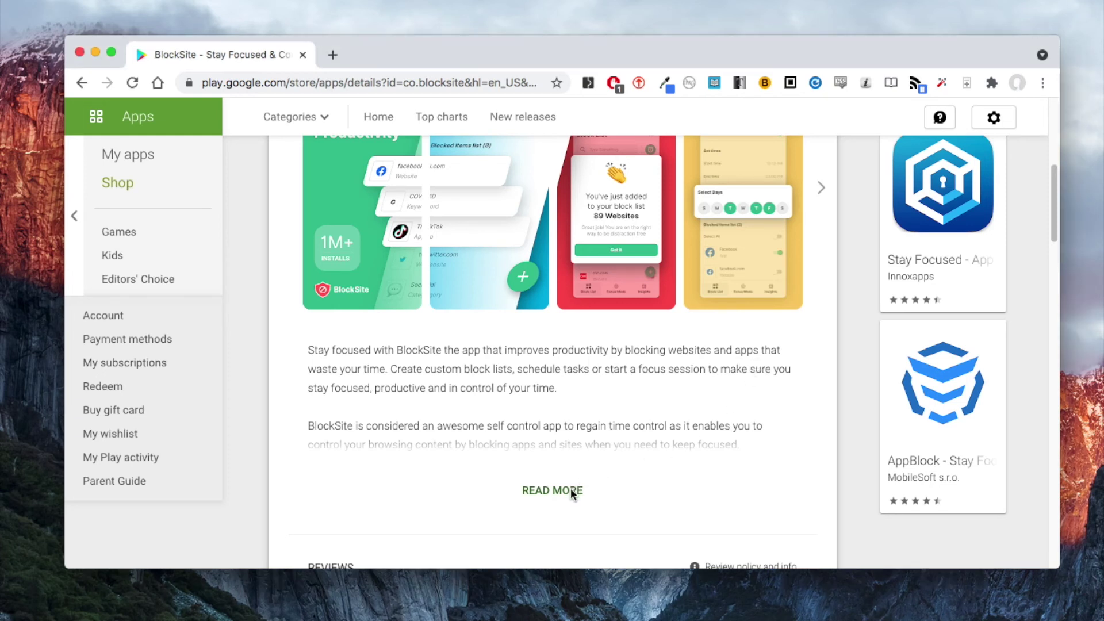
{"action": "left_click", "coordinate": [572, 493]}
{"action": "scroll", "coordinate": [656, 438], "scroll_direction": "down", "scroll_amount": 1}
{"action": "scroll", "coordinate": [655, 437], "scroll_direction": "down", "scroll_amount": 5}
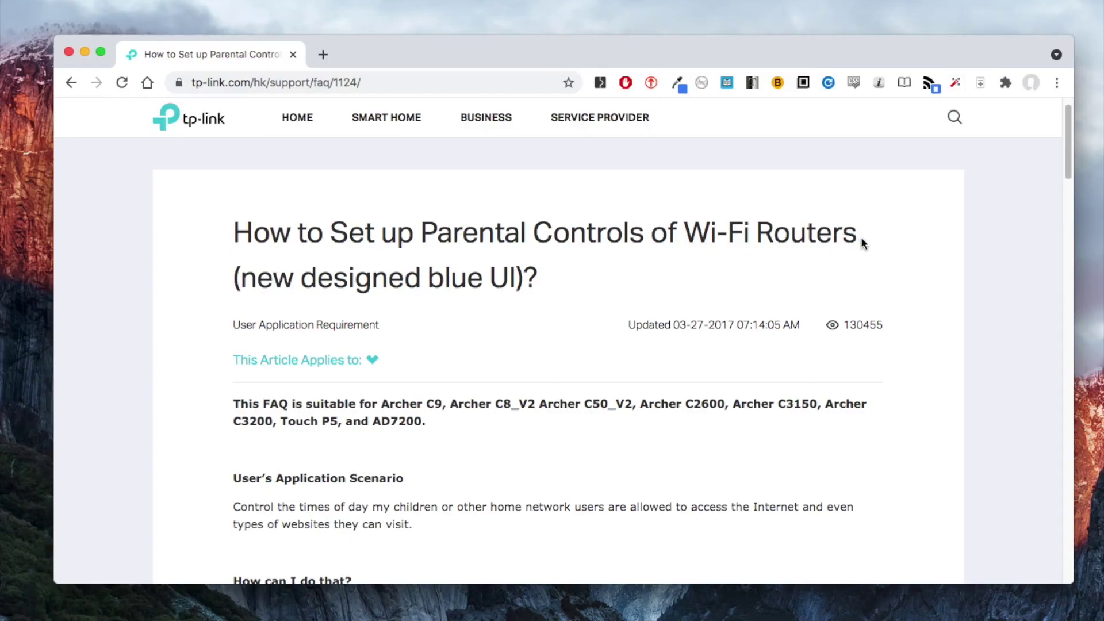
- Bring TP-Link's 'Follow the steps below' parental controls instructions and router screenshot into view
{"action": "scroll", "coordinate": [862, 238], "scroll_direction": "down", "scroll_amount": 5}
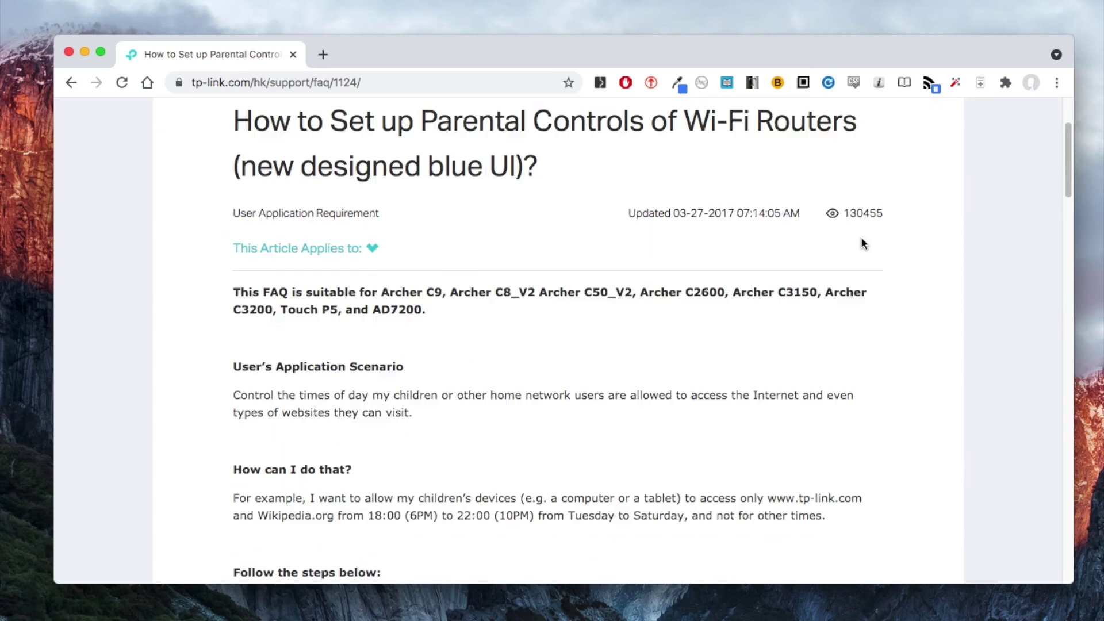
{"action": "scroll", "coordinate": [862, 242], "scroll_direction": "down", "scroll_amount": 6}
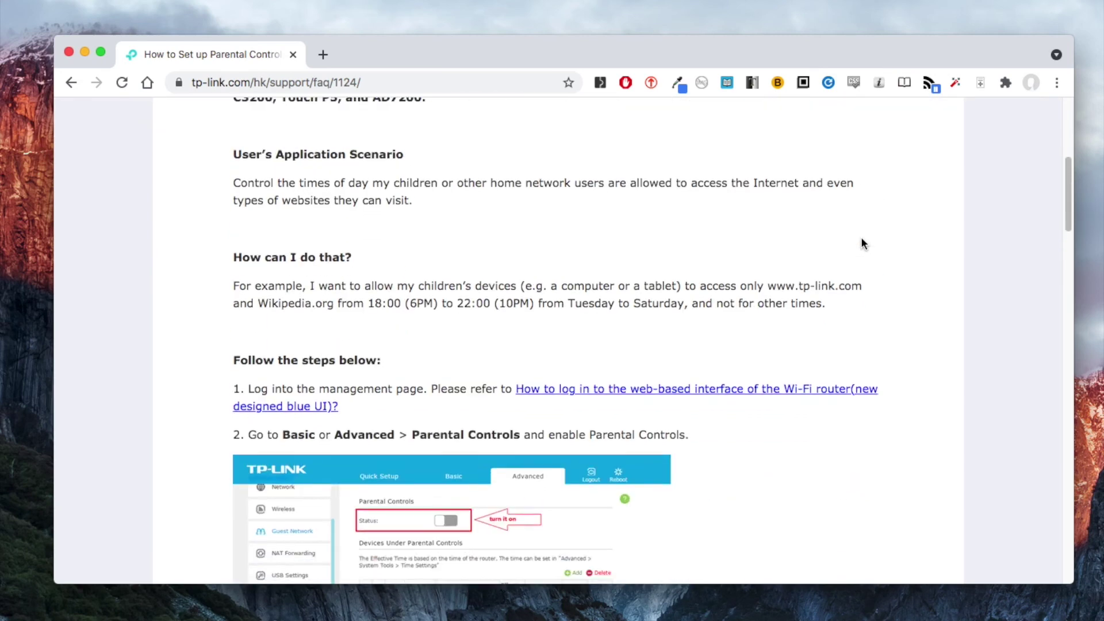